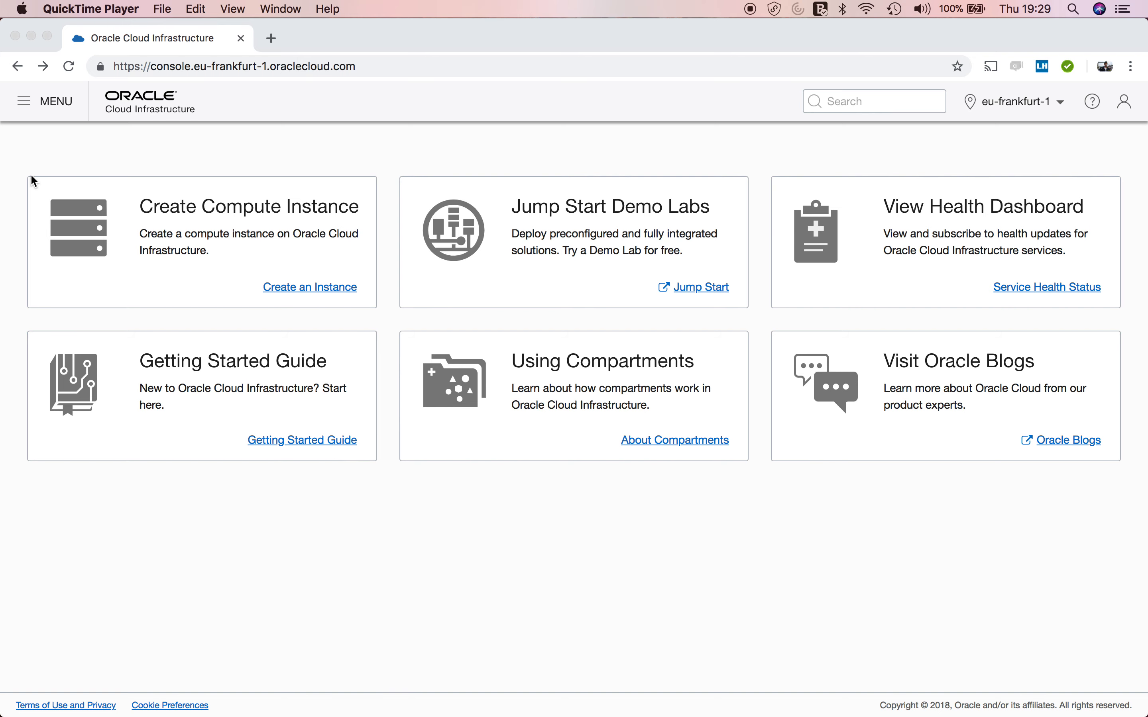
Step: Open the Virtual Cloud Networks page under Networking and switch the list scope to the demo compartment
click(34, 101)
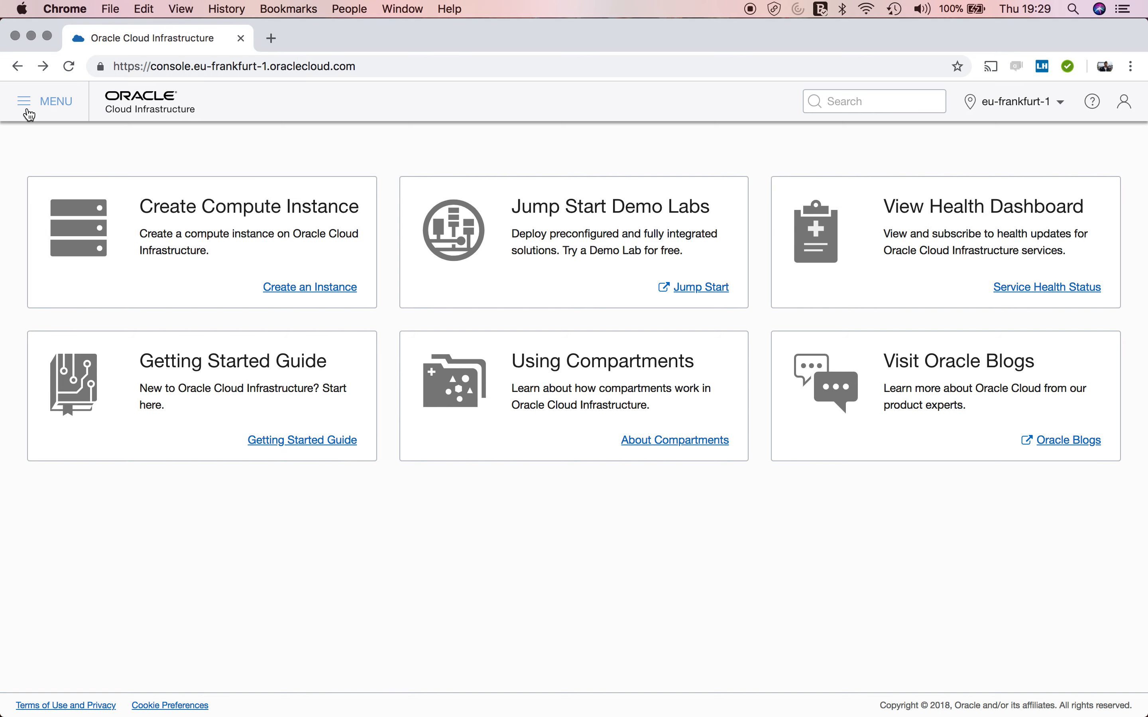
click(34, 112)
mouse_move(88, 313)
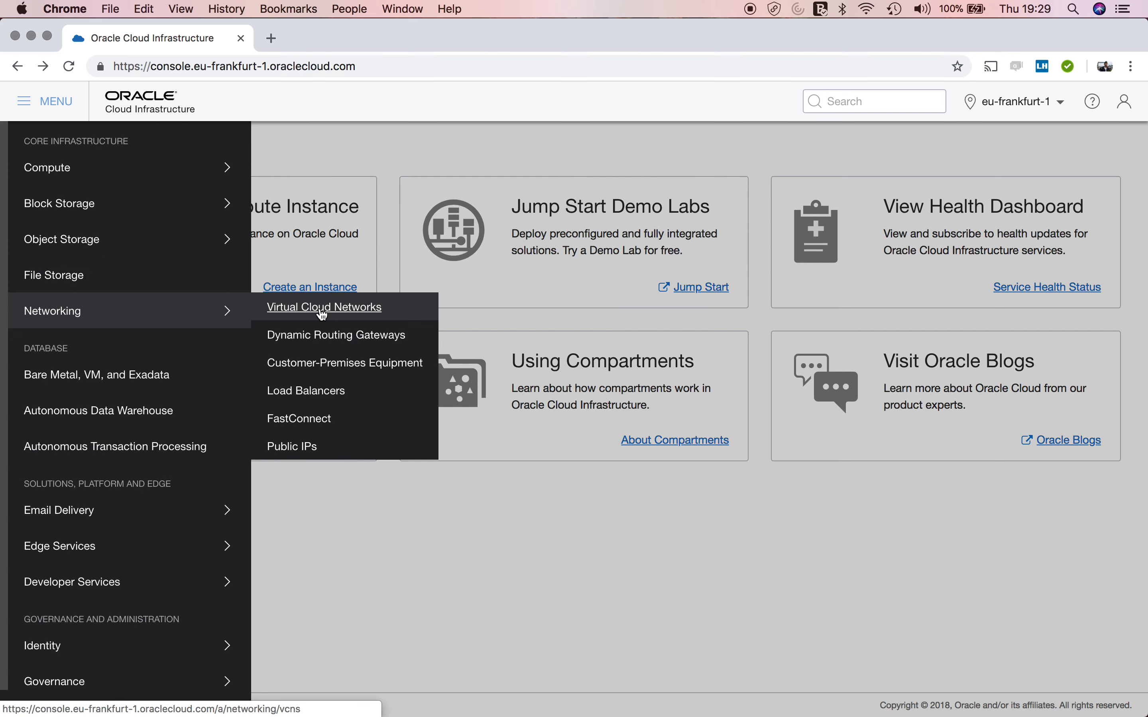
click(357, 311)
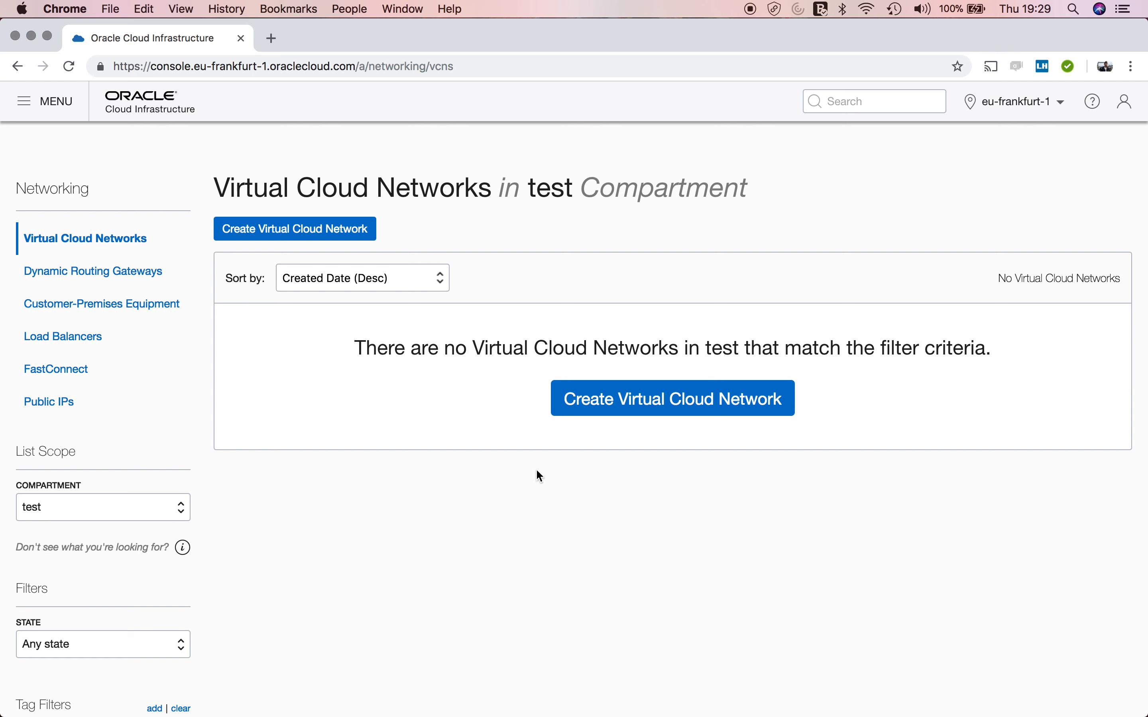
click(84, 515)
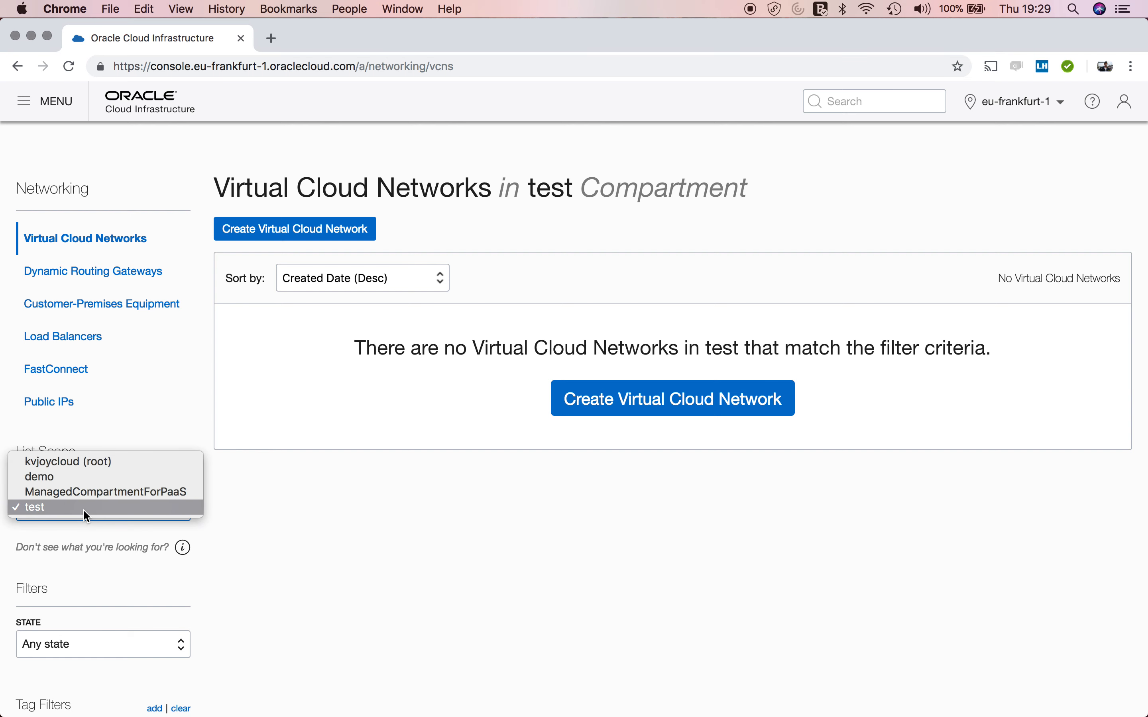
click(80, 482)
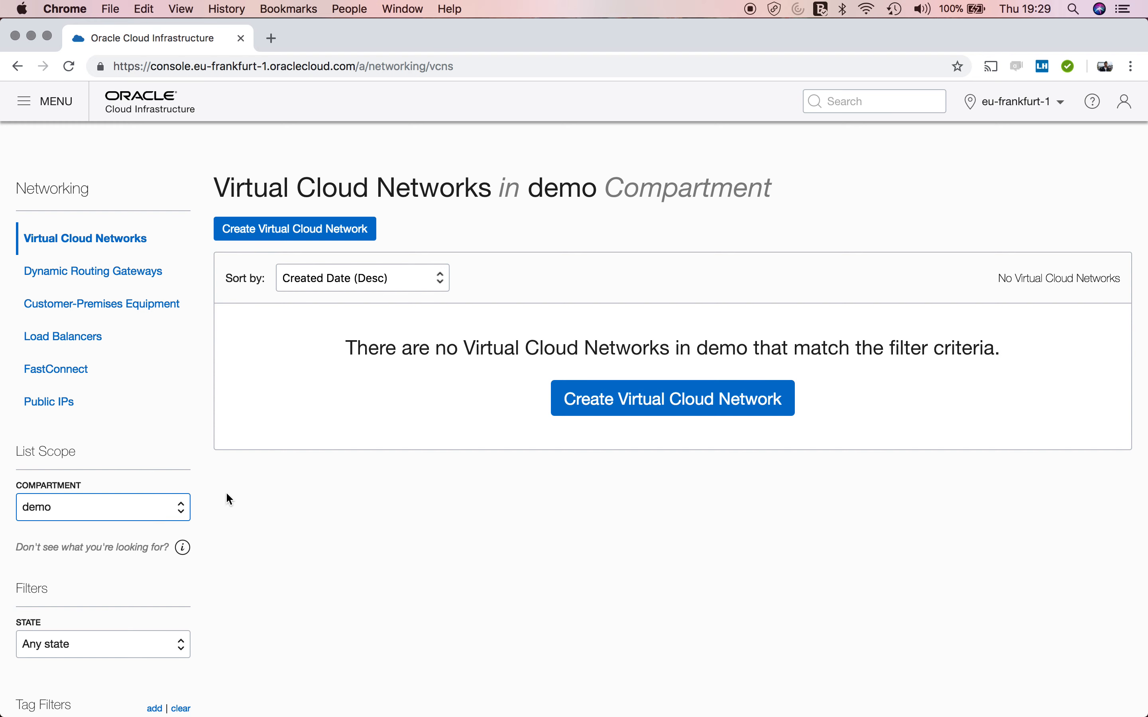
Step: Start a new virtual cloud network with demo as the compartment to create it in
click(355, 231)
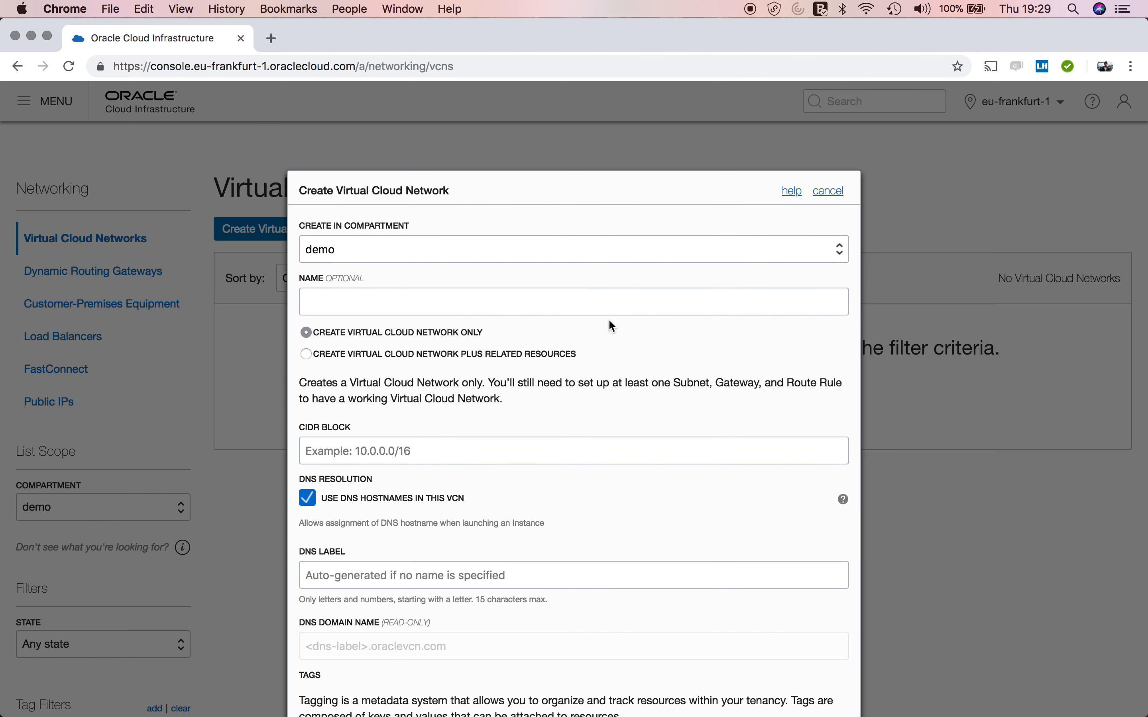
scroll(609, 321, down, 3)
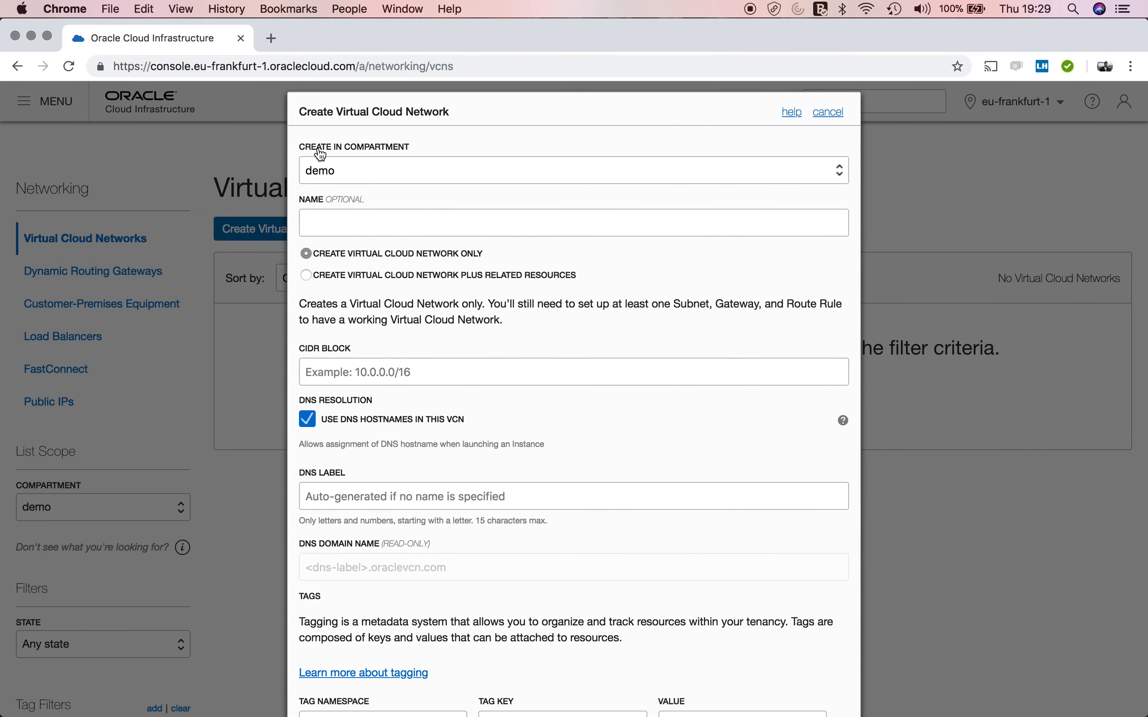
click(391, 174)
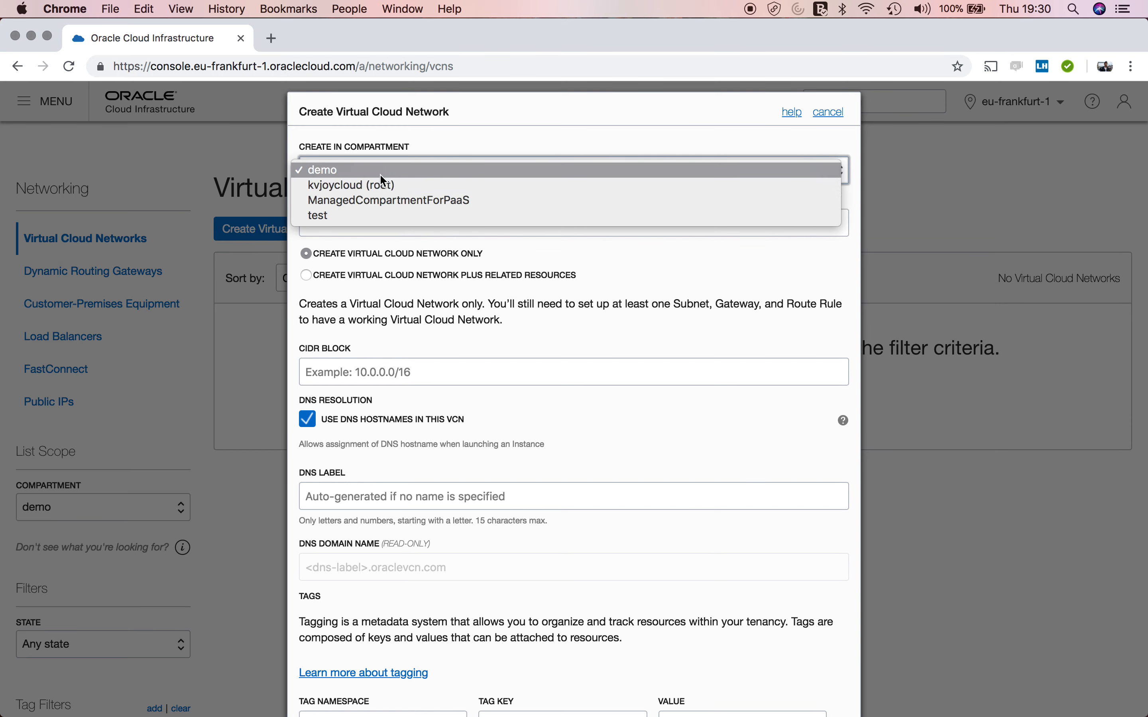
click(380, 174)
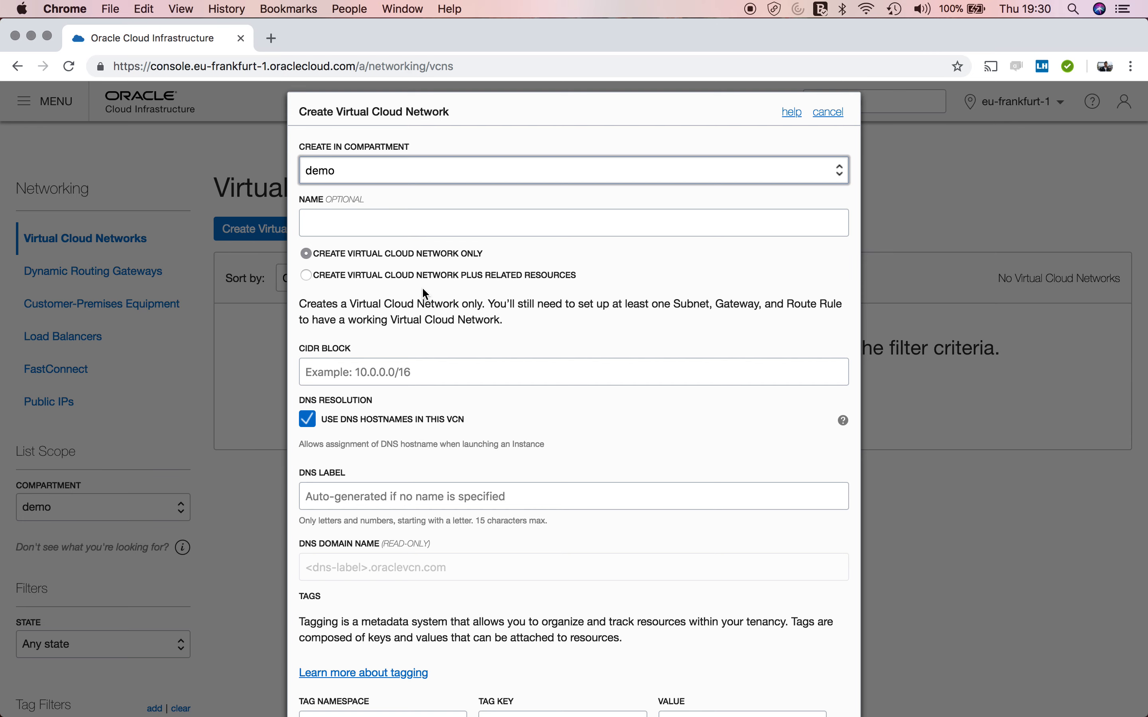
Step: Look through the network-only settings, and choose to create the virtual cloud network plus related resources
scroll(420, 326, down, 2)
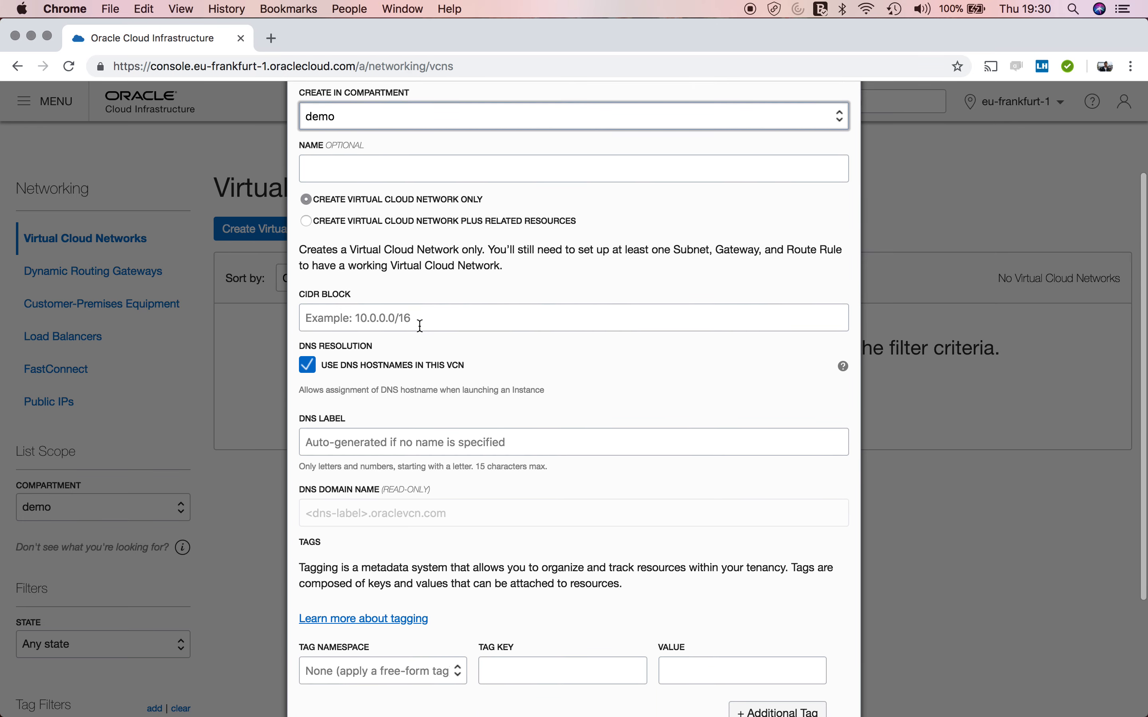
scroll(350, 277, down, 2)
scroll(369, 349, down, 1)
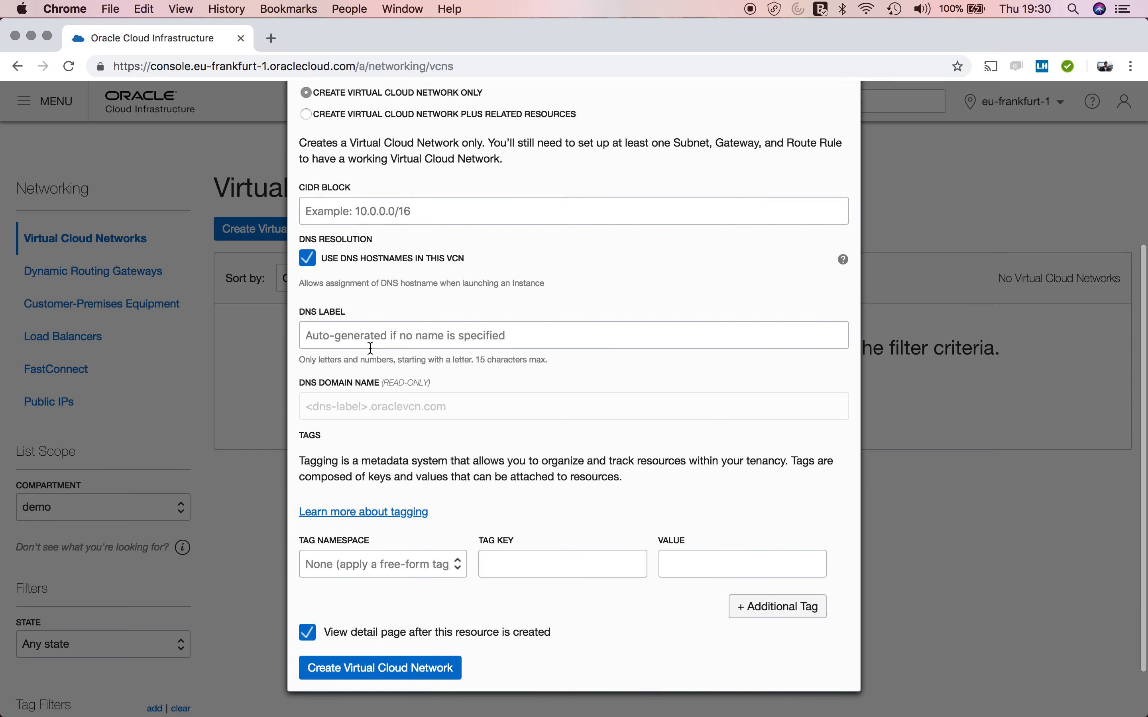
scroll(370, 349, down, 1)
scroll(376, 363, down, 1)
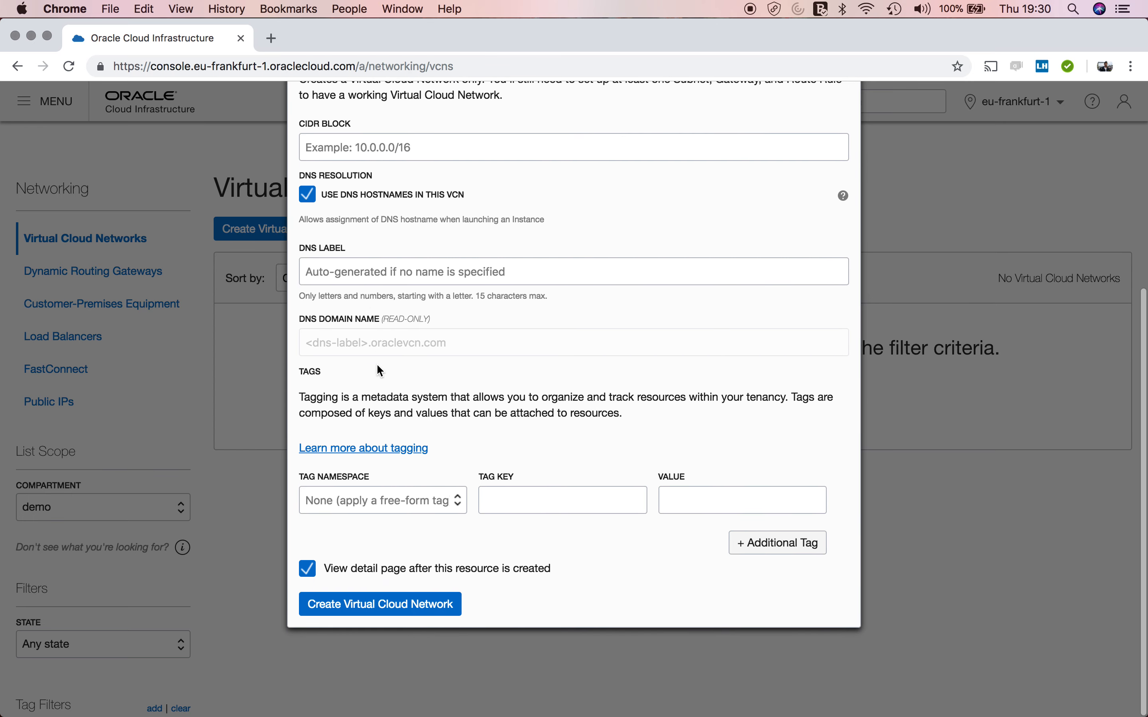
scroll(378, 410, up, 5)
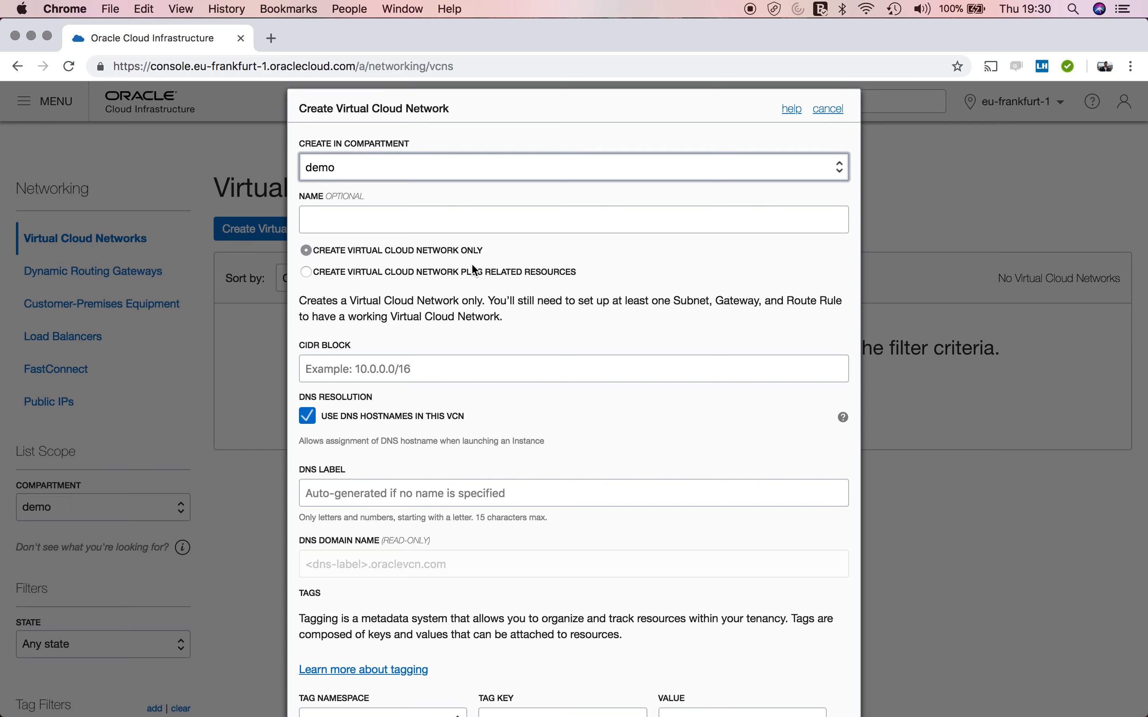
click(307, 272)
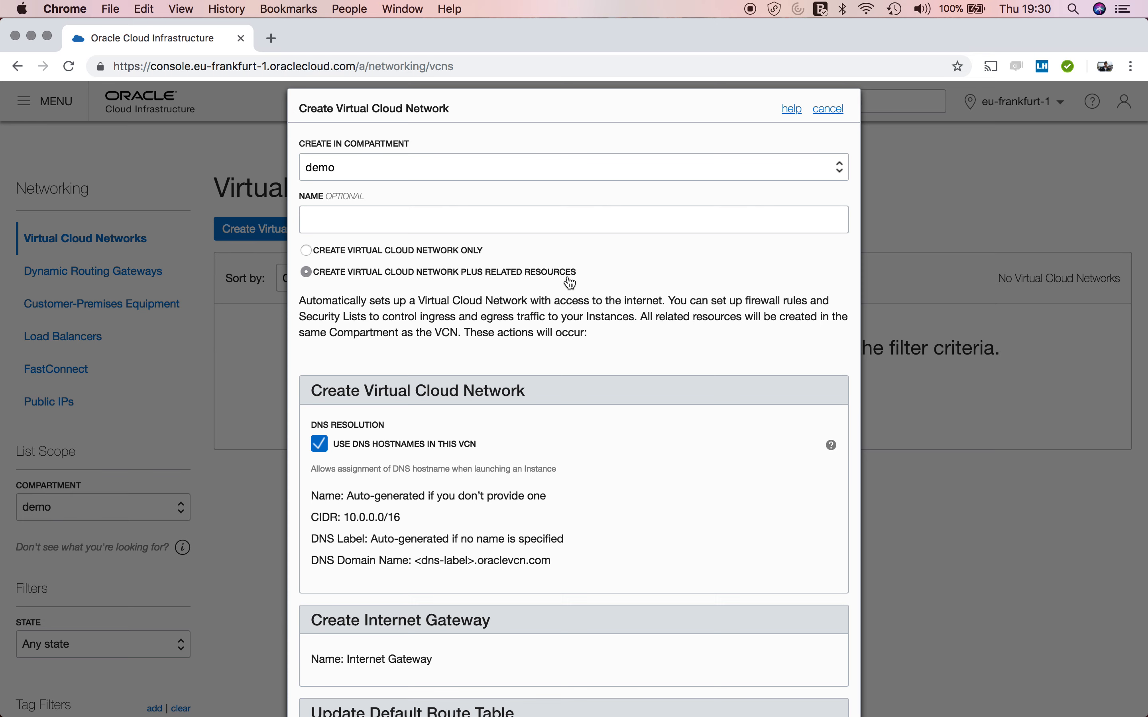
Step: Examine the planned virtual cloud network settings, especially its CIDR block, and the internet gateway
scroll(571, 283, down, 3)
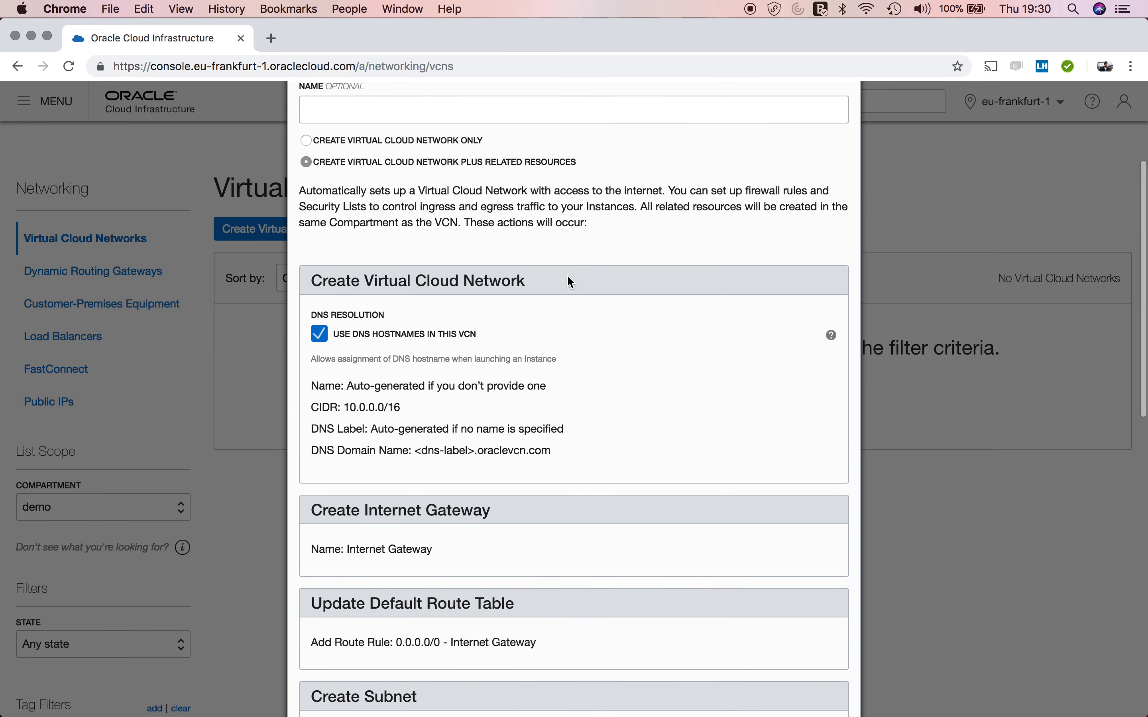
scroll(570, 283, down, 2)
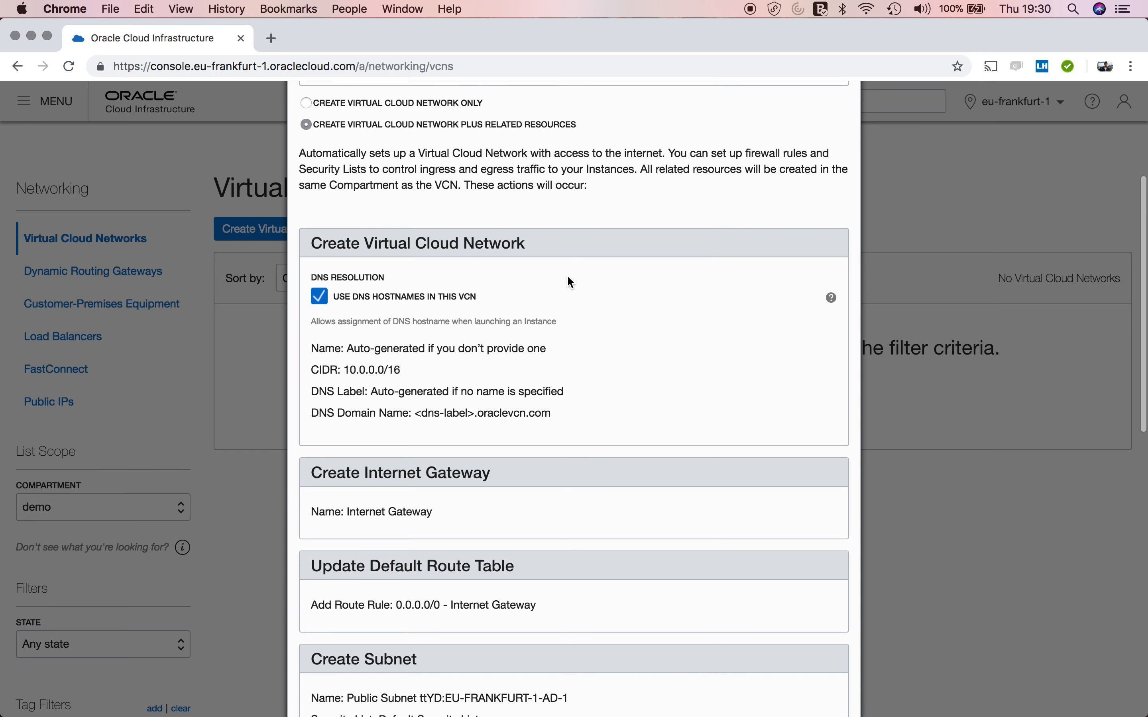
drag(313, 374, 417, 372)
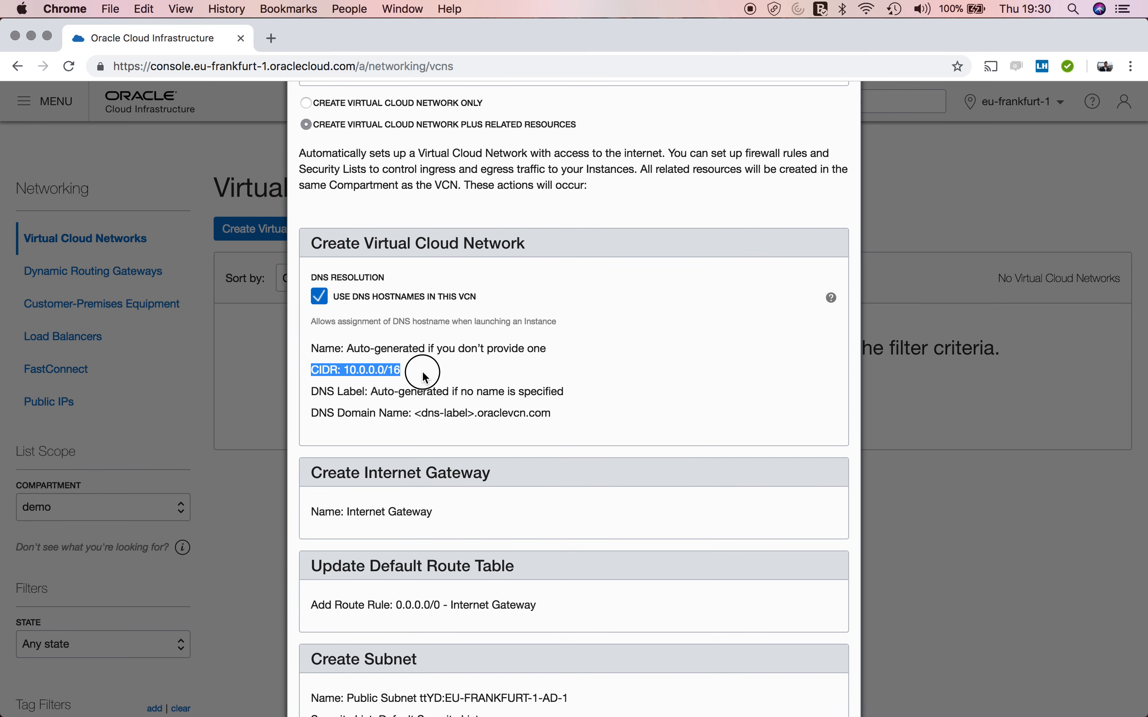
click(418, 371)
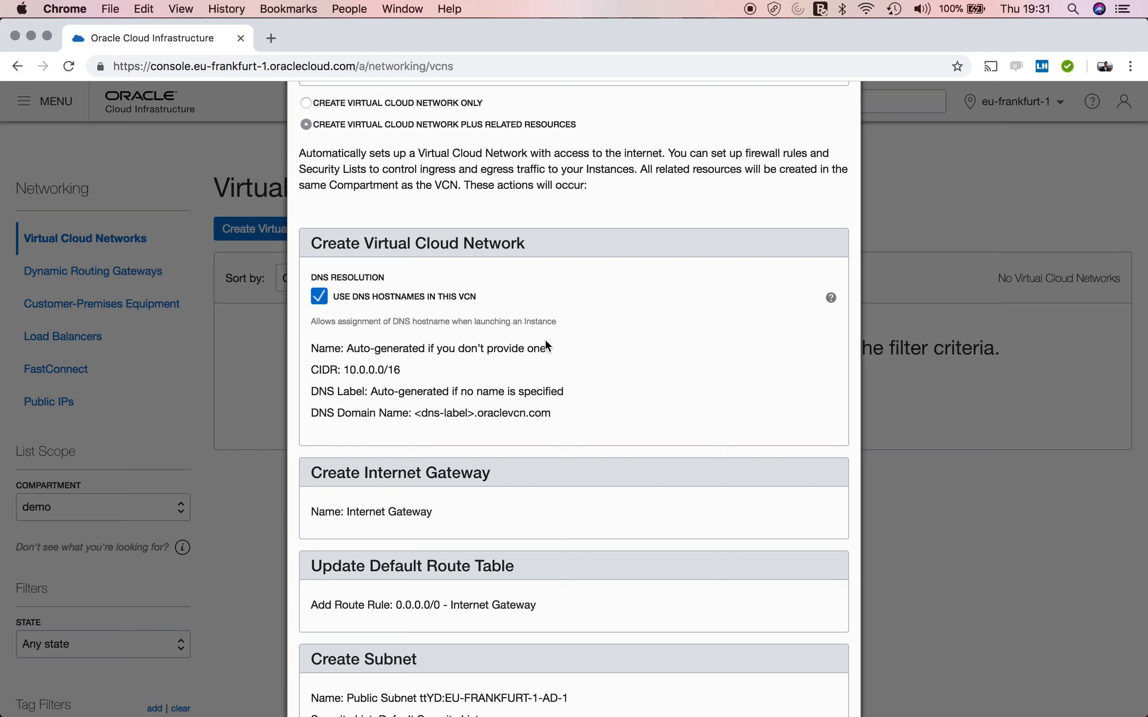
drag(385, 369, 393, 369)
click(391, 370)
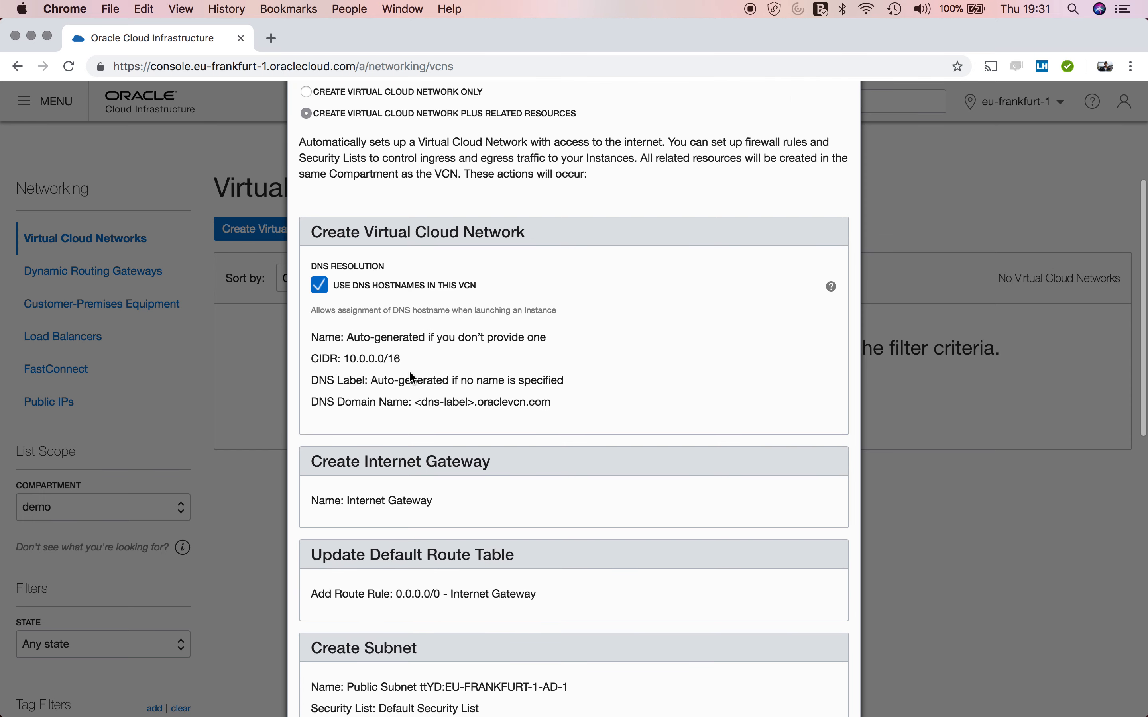
scroll(410, 373, down, 3)
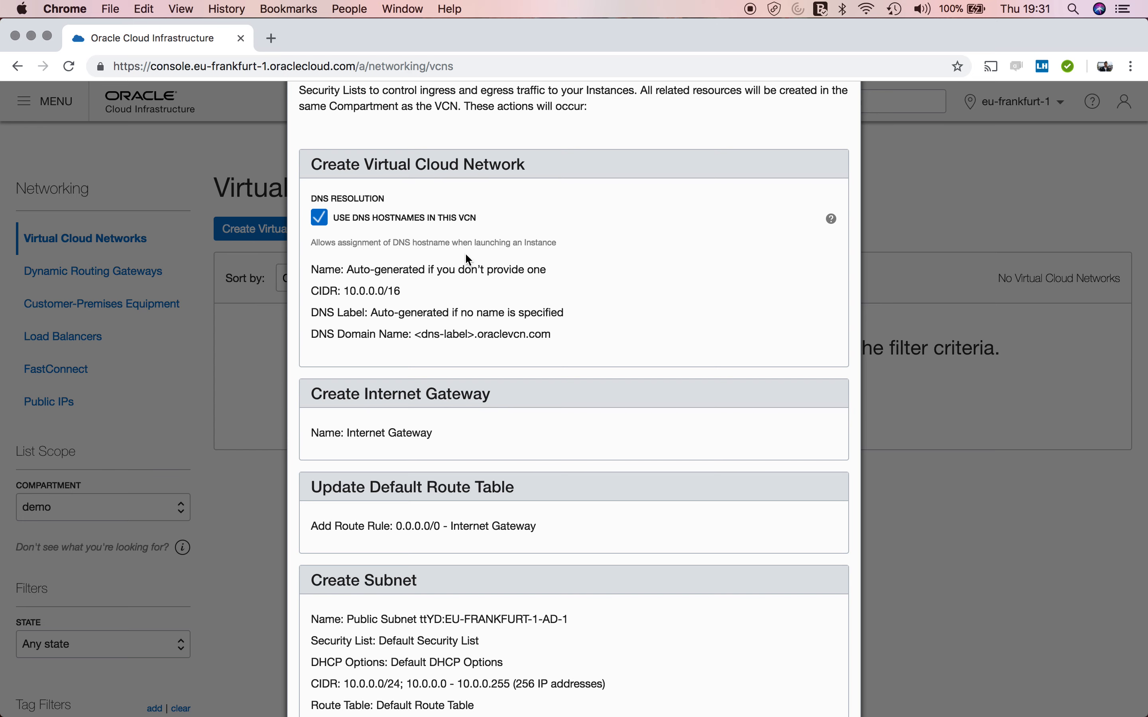
scroll(463, 251, down, 1)
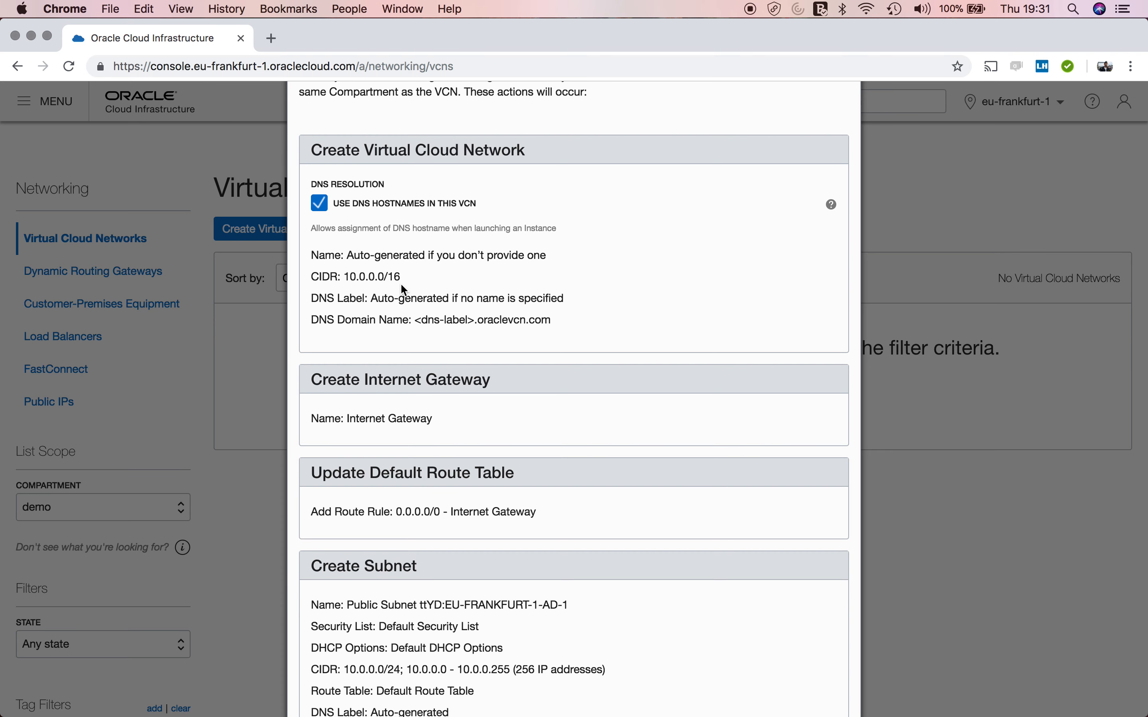
scroll(401, 285, down, 5)
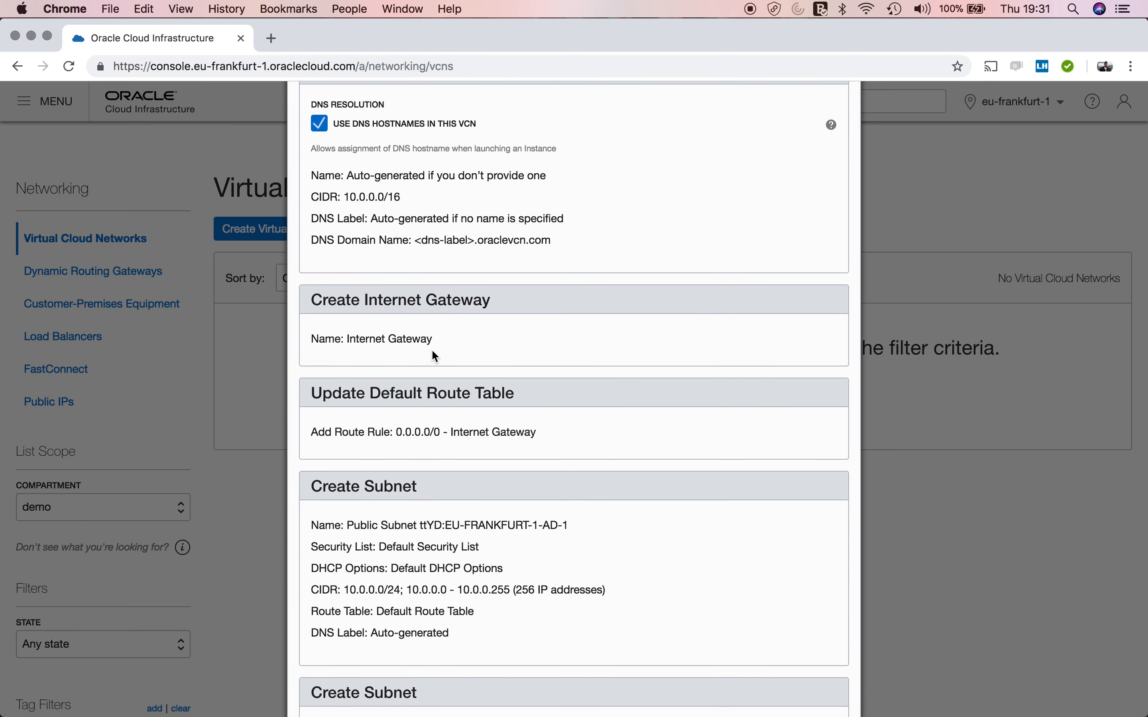
Step: Examine the default route table rule and compare the CIDR ranges of the public subnets in each availability domain
scroll(432, 352, down, 1)
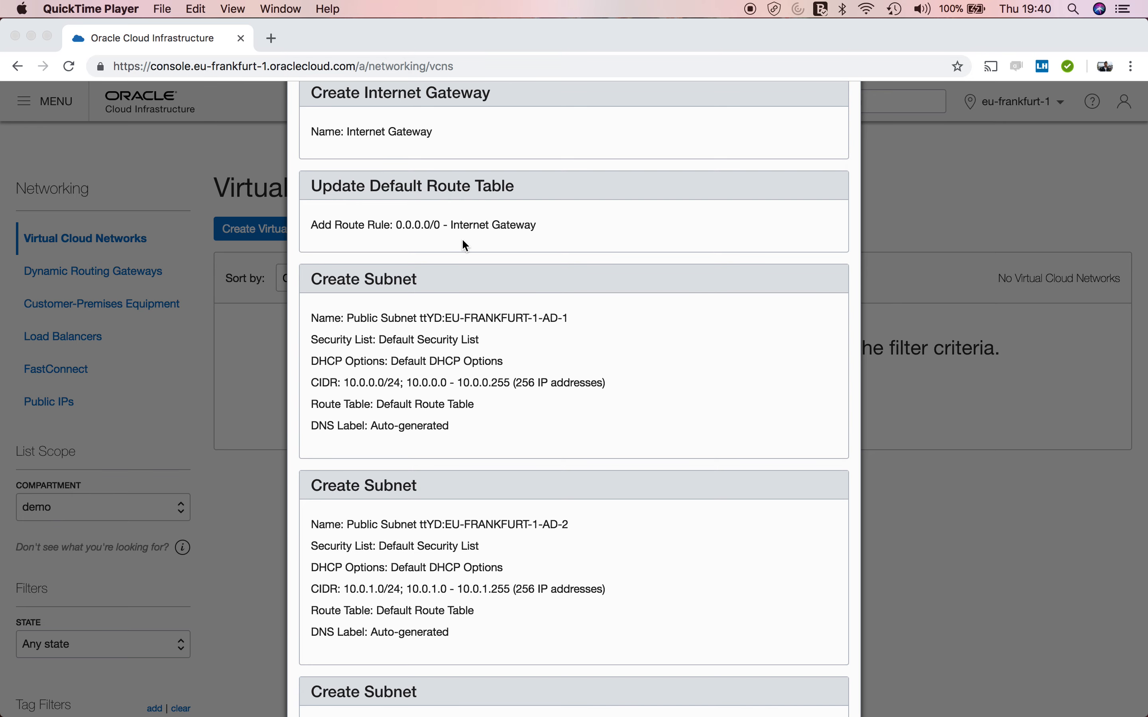
scroll(462, 238, down, 2)
scroll(463, 240, down, 1)
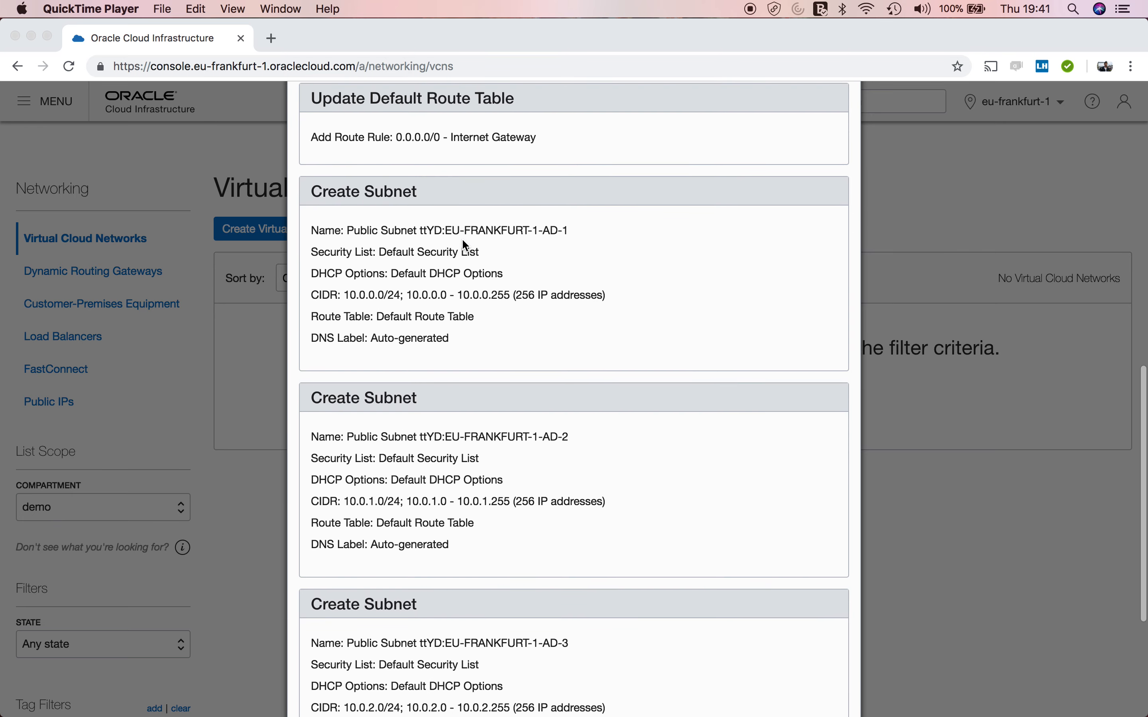
scroll(460, 228, down, 2)
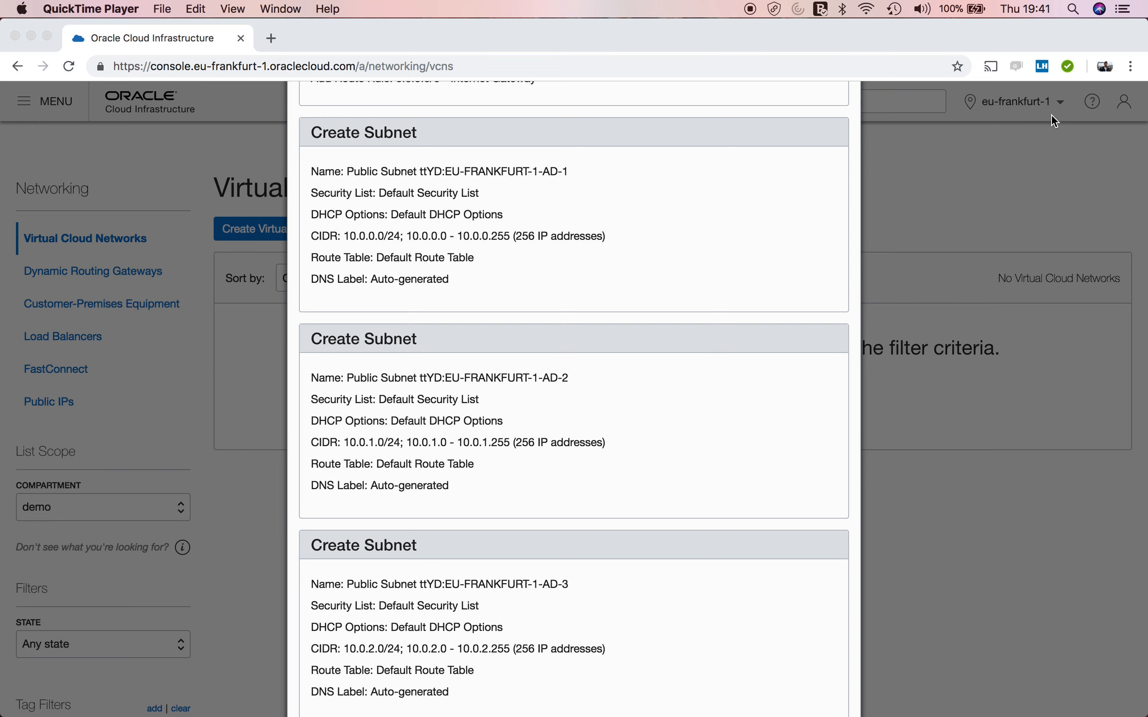
scroll(674, 232, down, 2)
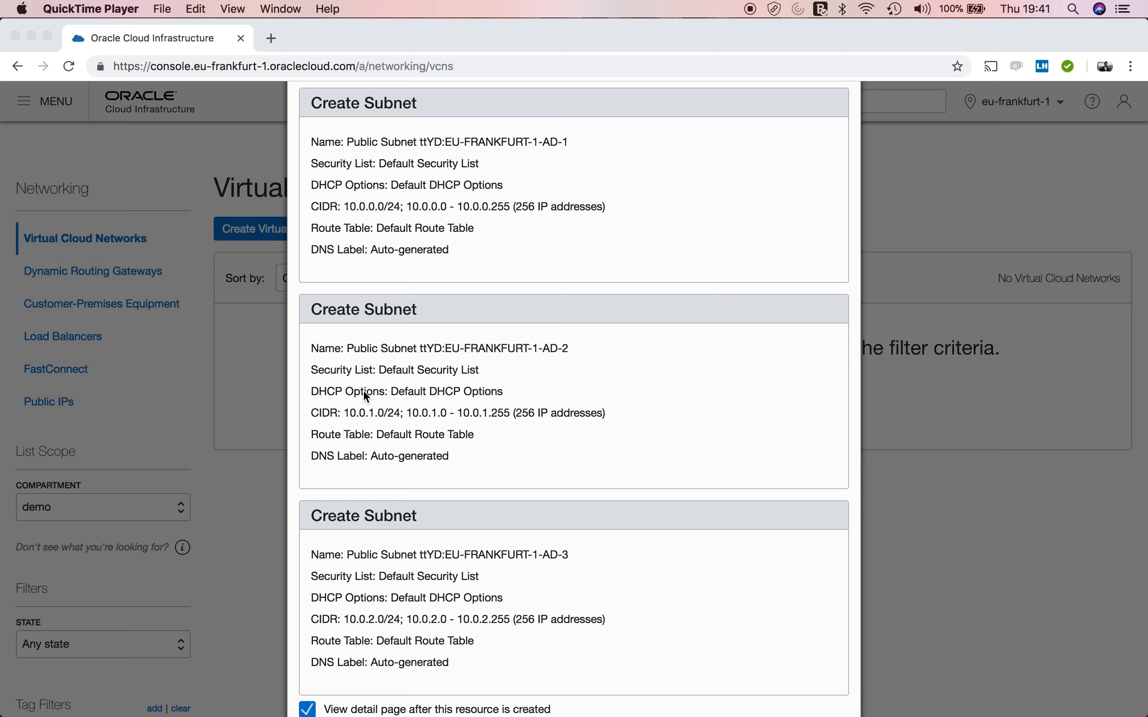
click(433, 209)
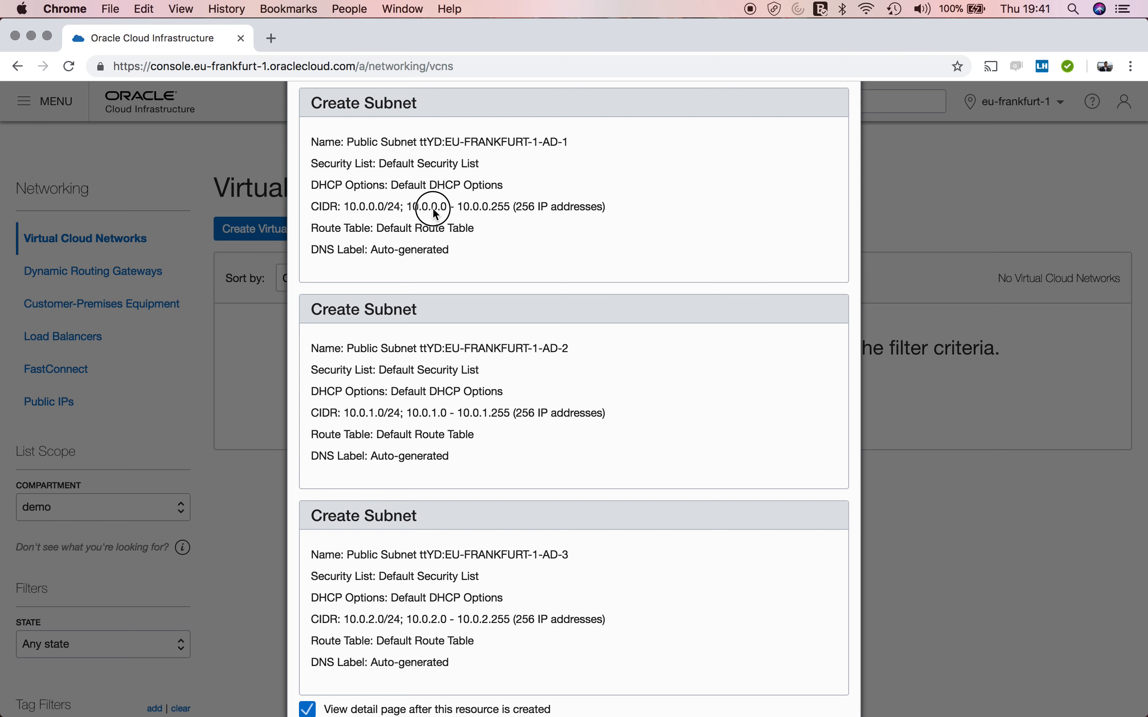
drag(421, 412, 439, 413)
click(440, 413)
click(424, 633)
Step: Name the virtual cloud network vcndemo
scroll(426, 626, up, 2)
scroll(437, 635, up, 15)
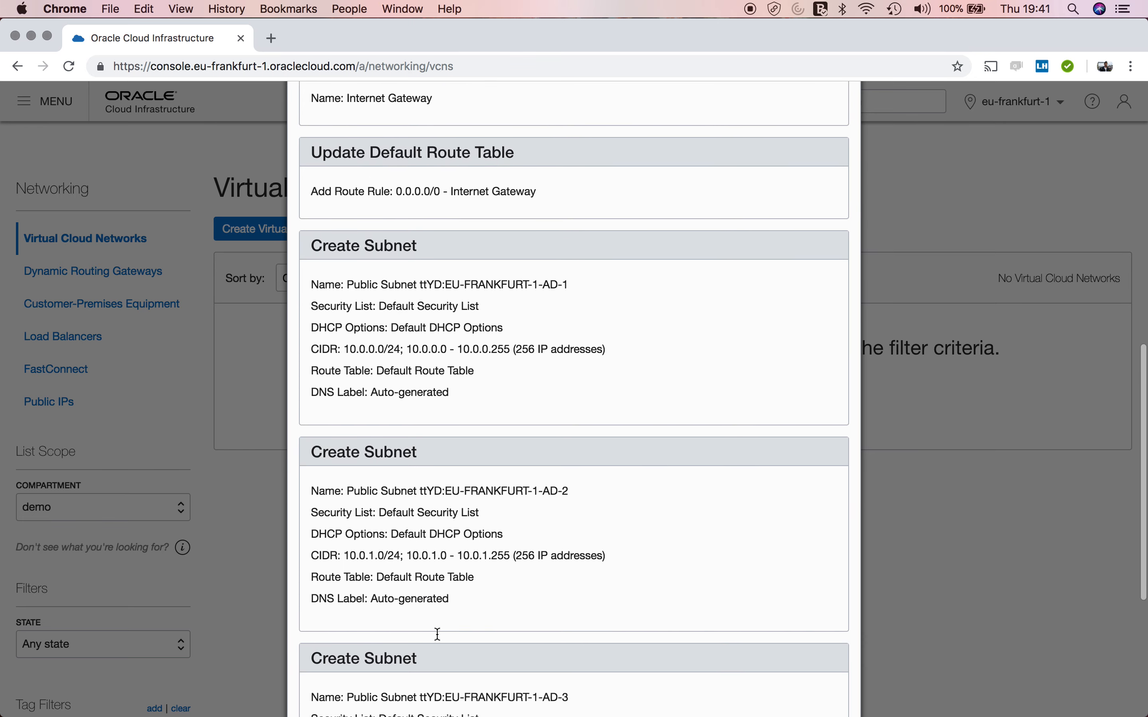
scroll(440, 640, up, 3)
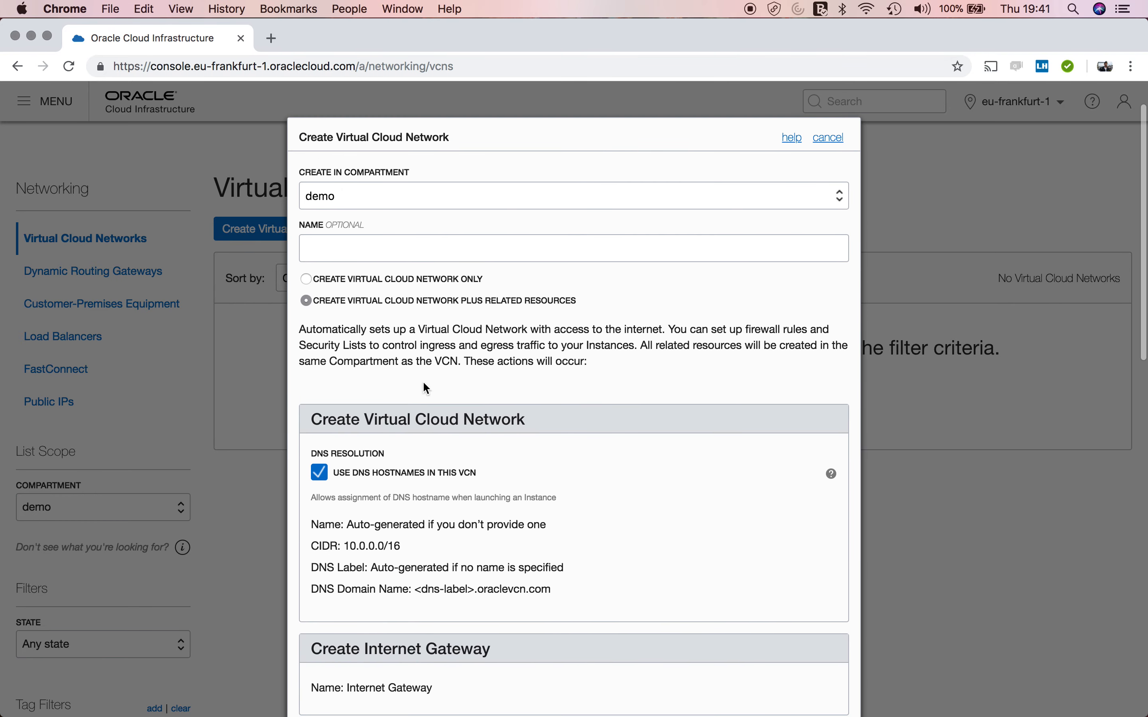
click(360, 249)
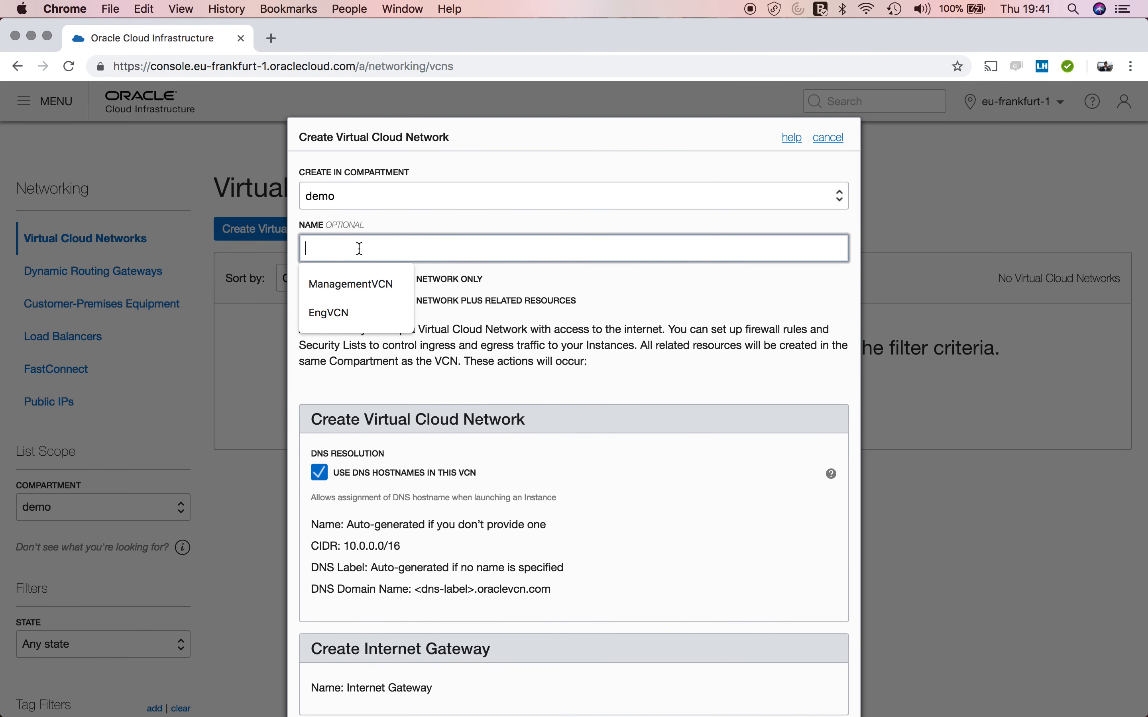
text(vcndemo)
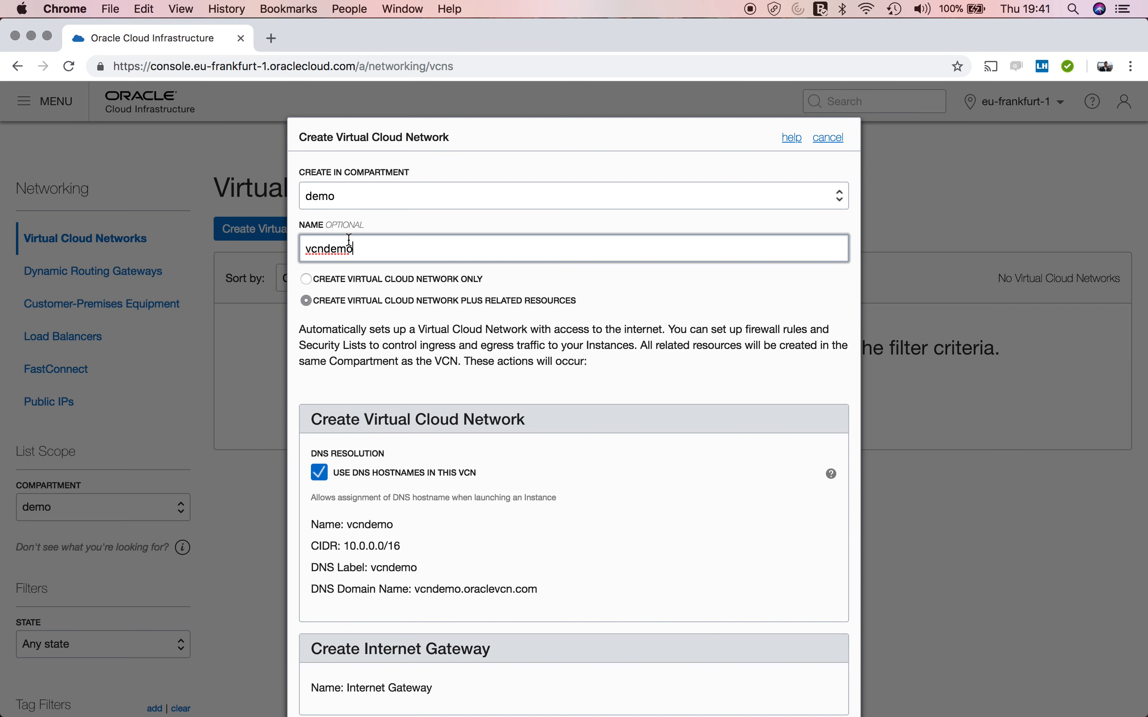
Step: Review the planned resources and create the vcndemo virtual cloud network with its internet gateway, default route rule and public subnets
scroll(397, 330, down, 1)
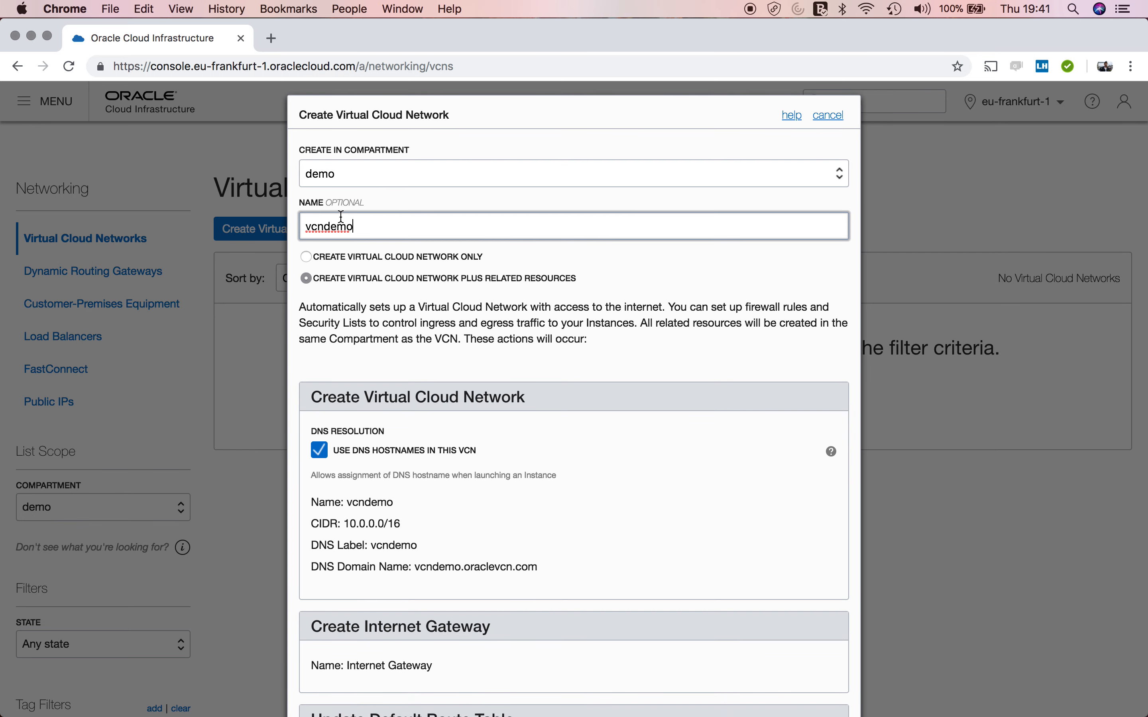
scroll(344, 322, down, 3)
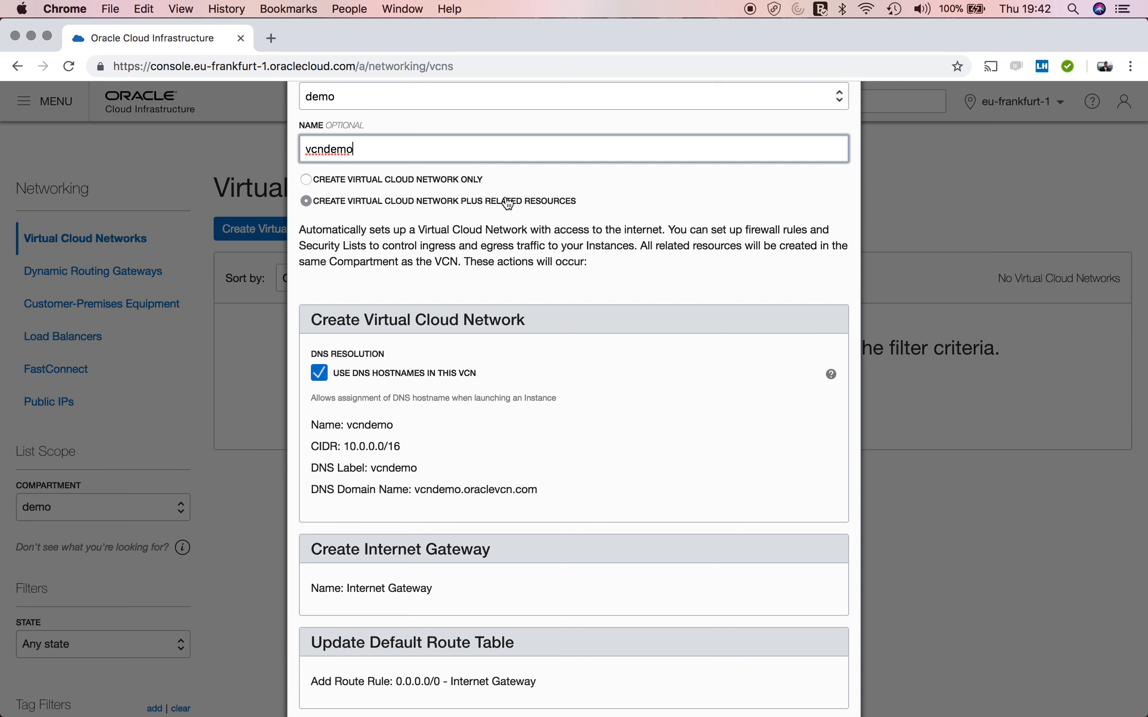
scroll(564, 209, down, 5)
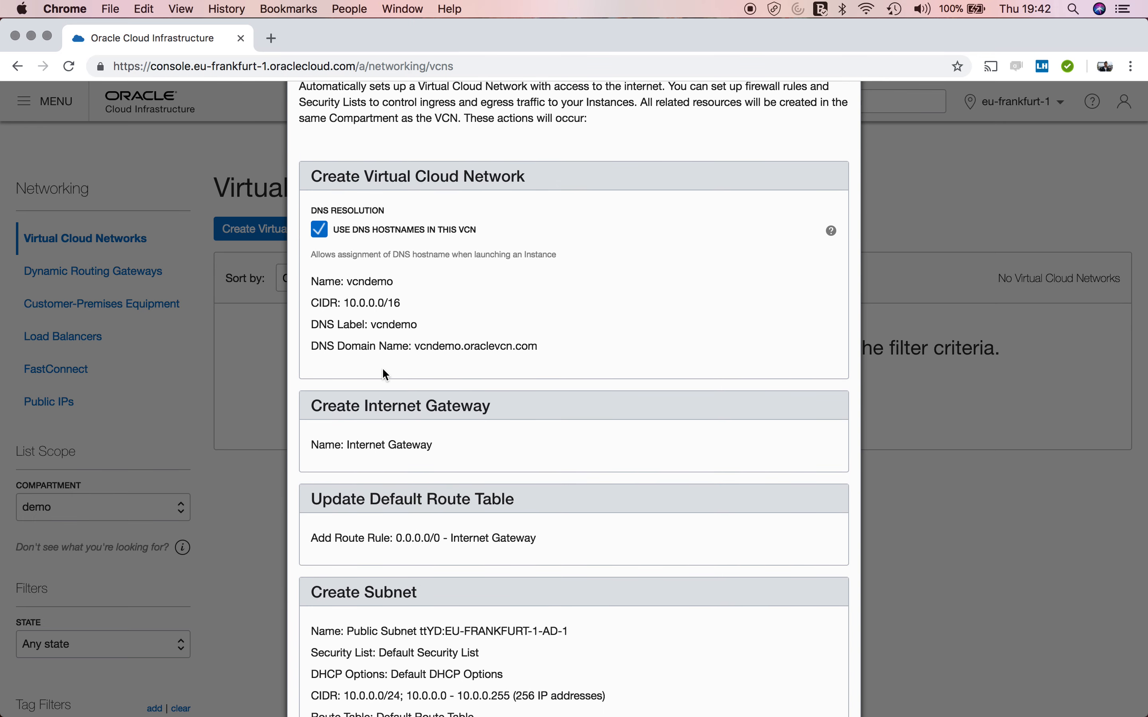
scroll(385, 375, down, 5)
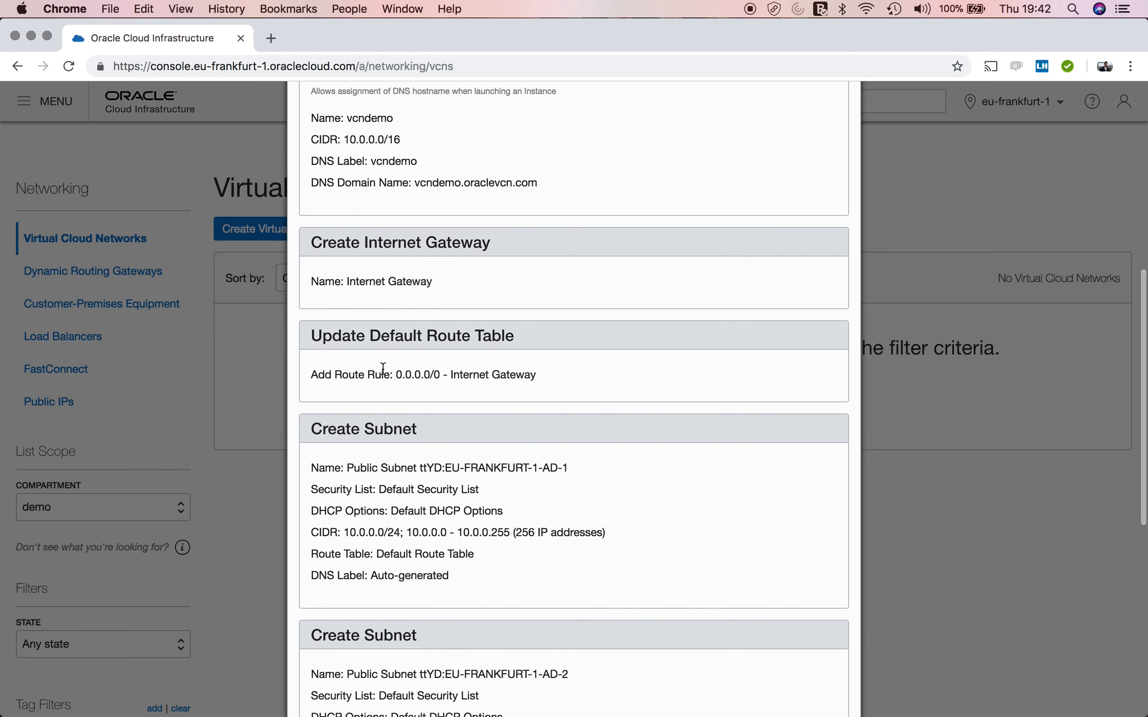
scroll(384, 369, down, 10)
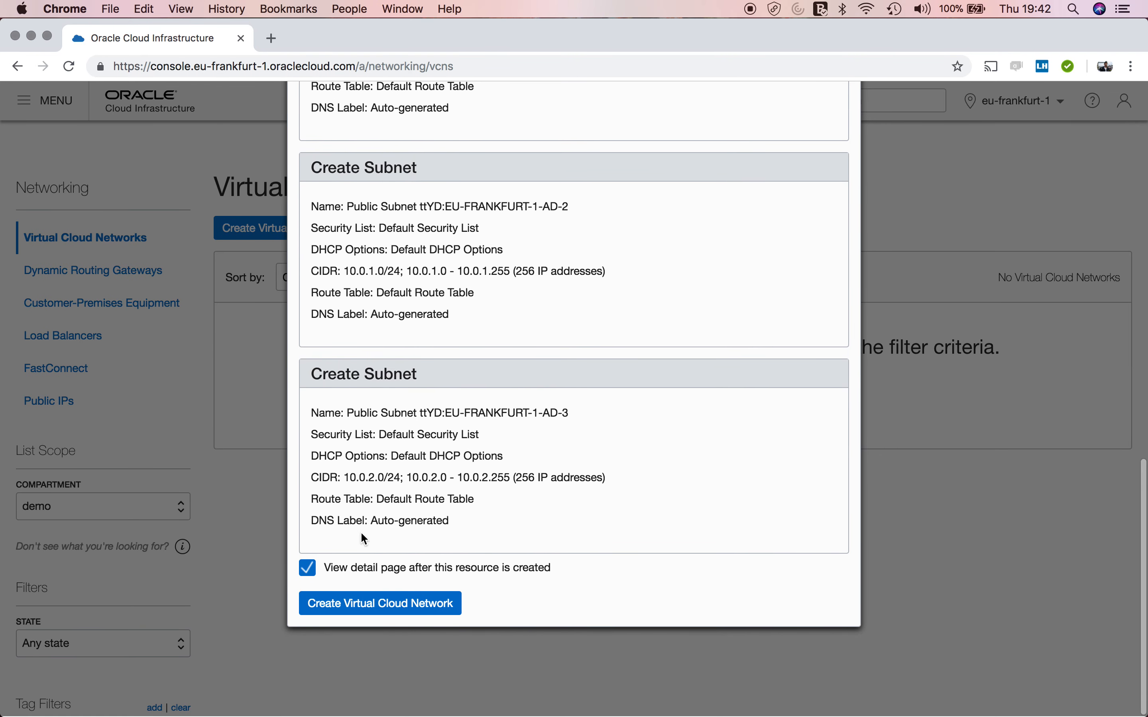
click(378, 605)
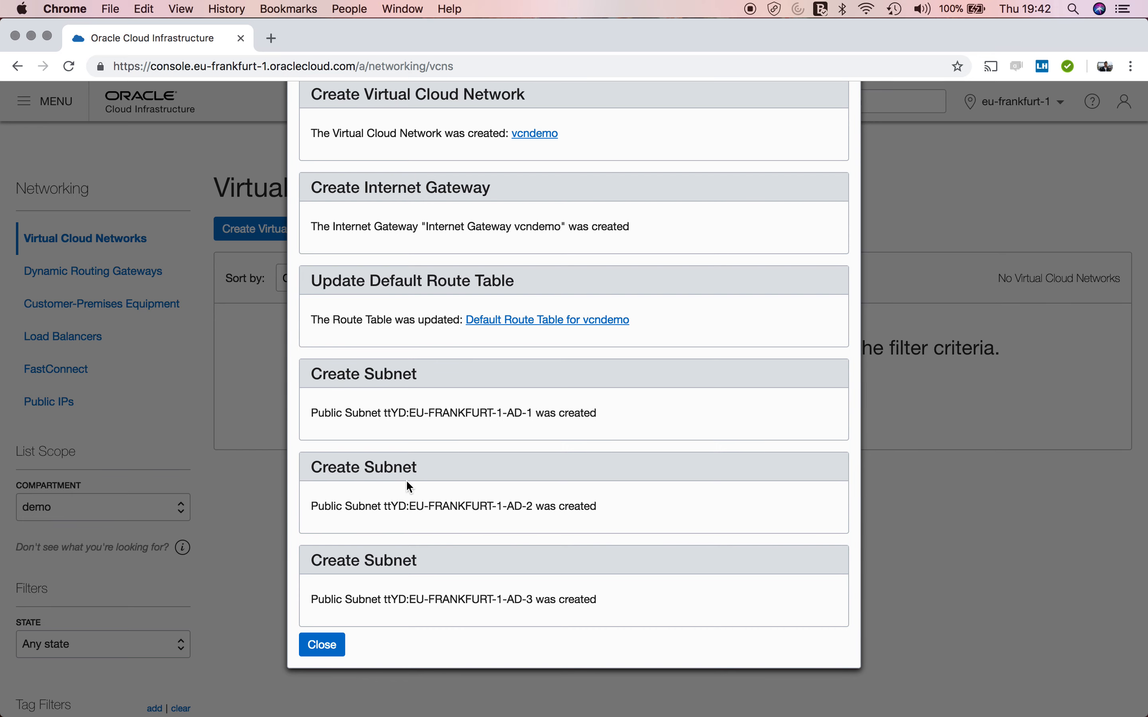
Step: Check the creation summary for the network, internet gateway, route table and subnets, and close it
scroll(510, 332, up, 1)
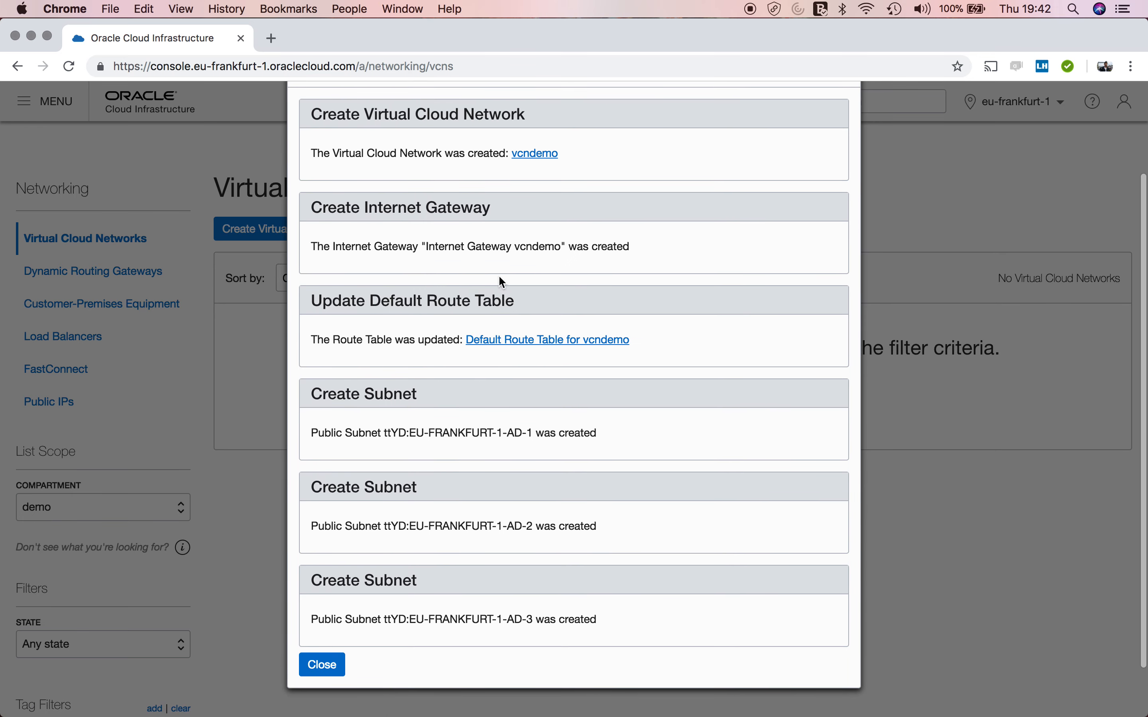
scroll(511, 232, down, 3)
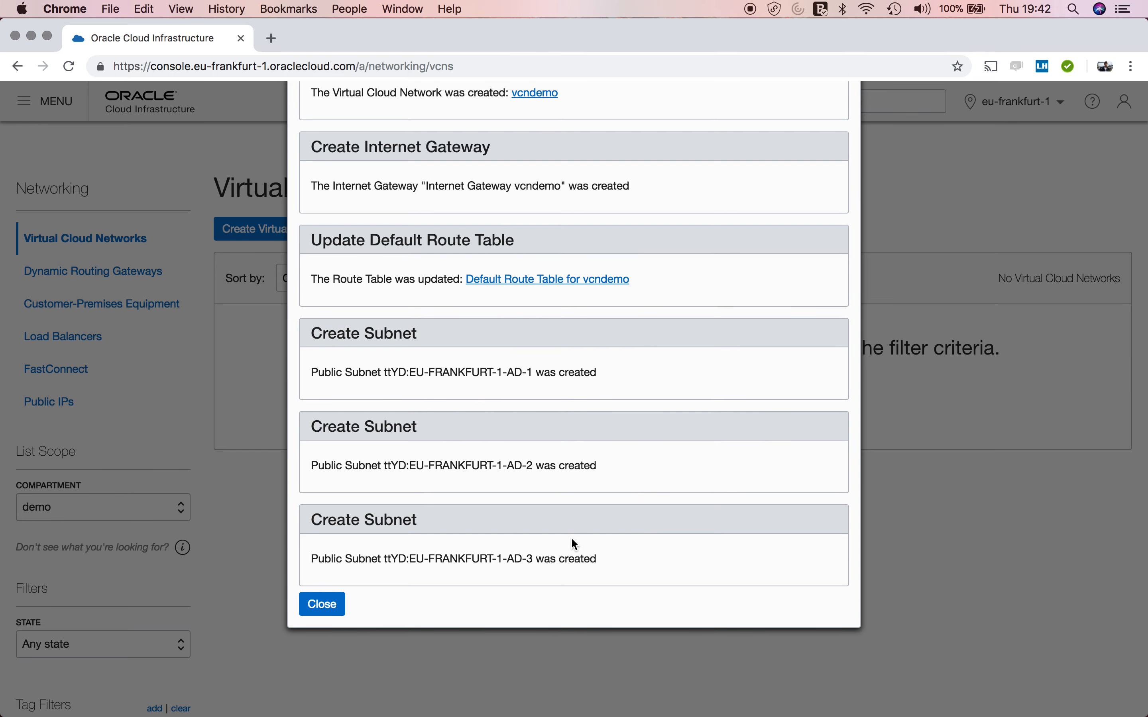
scroll(574, 540, up, 8)
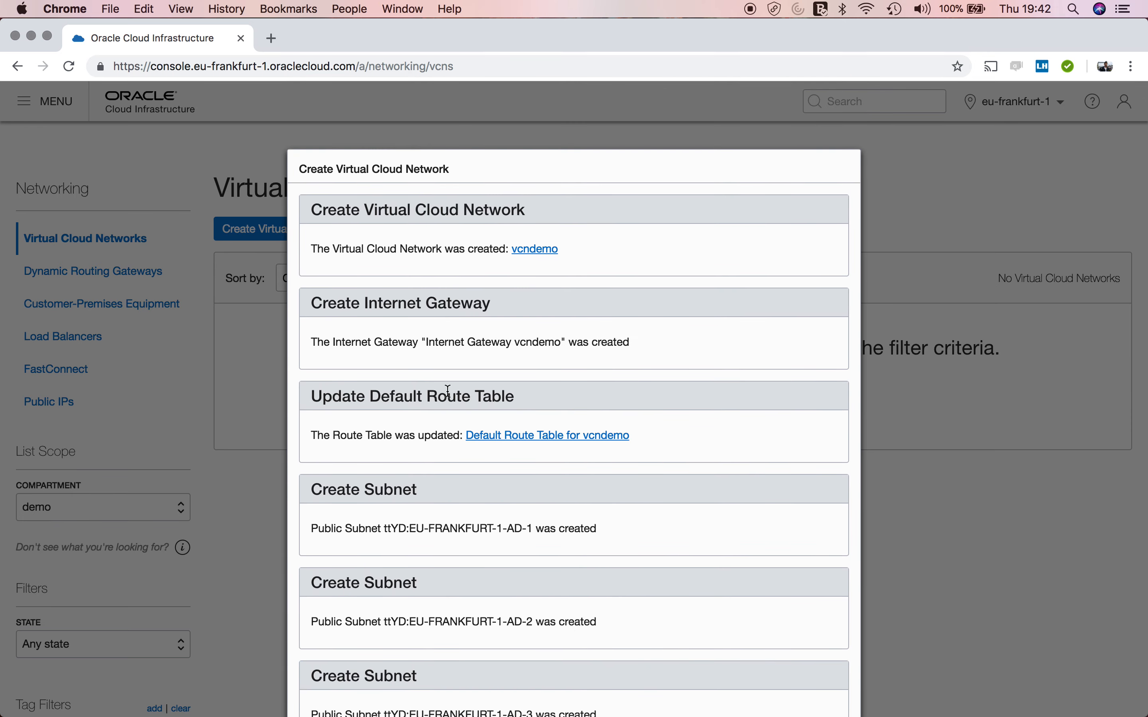
scroll(524, 398, down, 5)
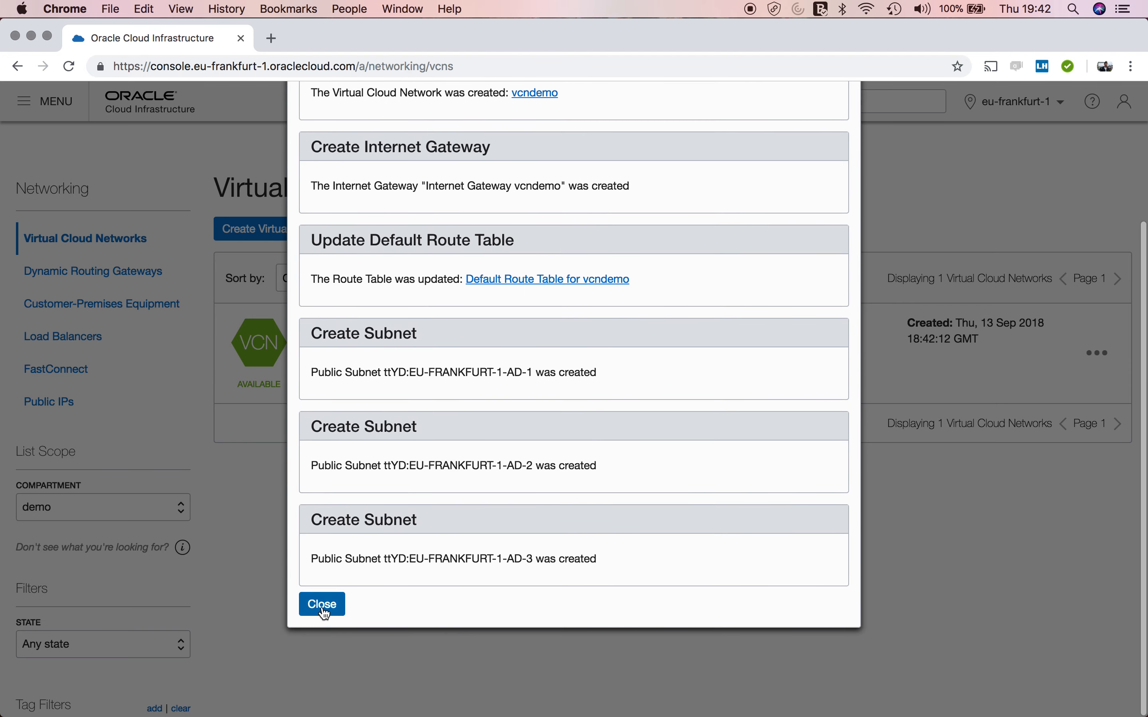
click(323, 611)
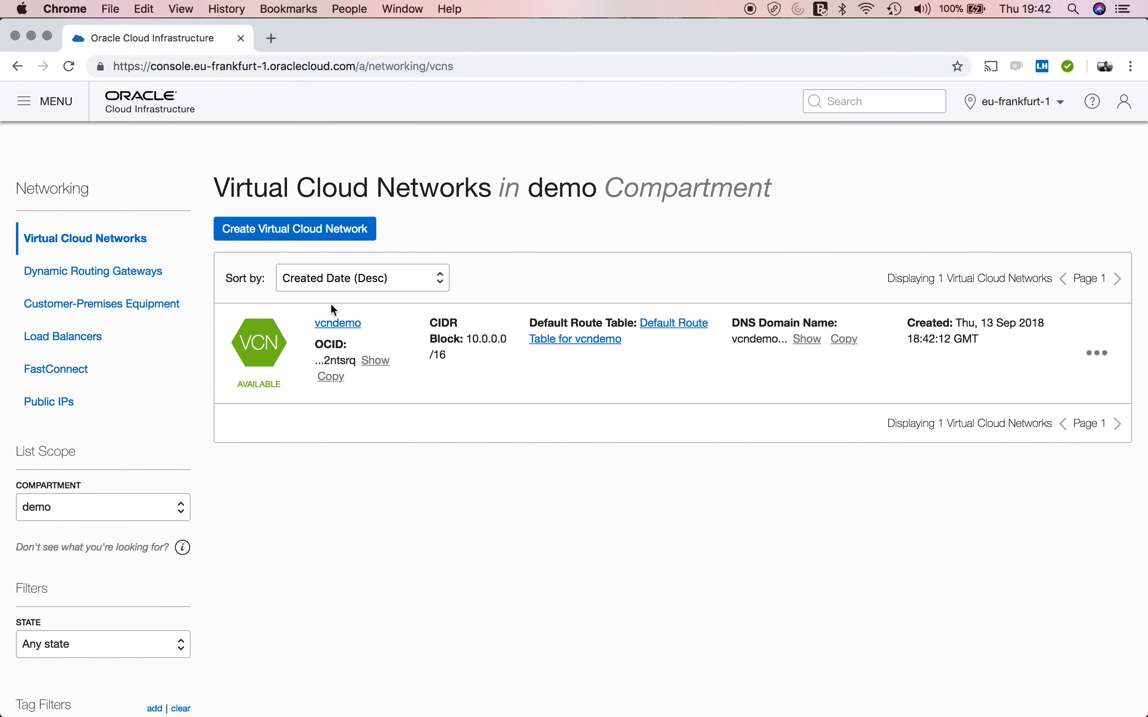
Step: Open the details of the vcndemo network and examine its subnets and related resources
click(342, 325)
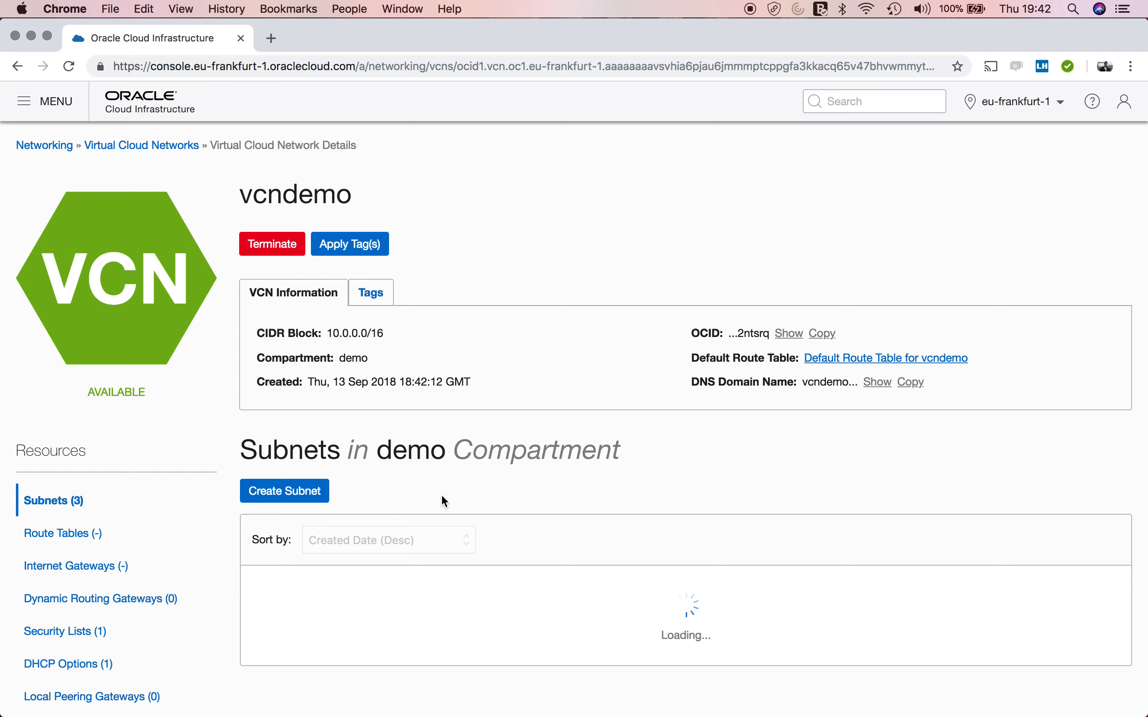
scroll(446, 475, down, 5)
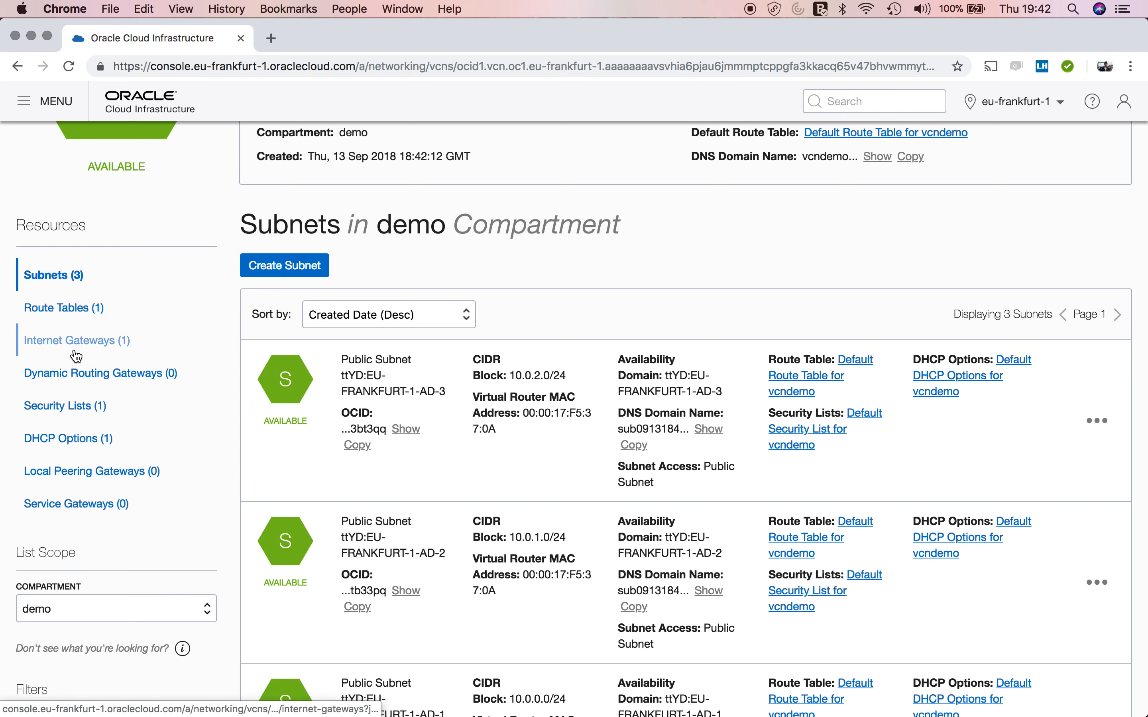
scroll(460, 366, down, 3)
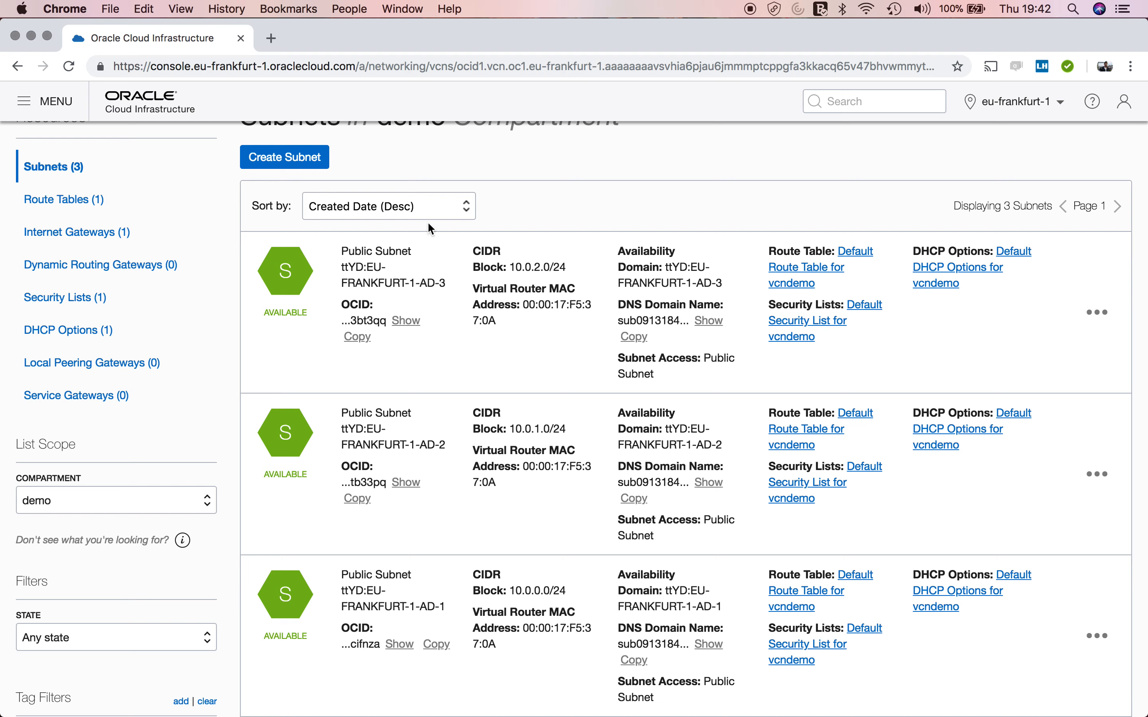
scroll(419, 559, up, 5)
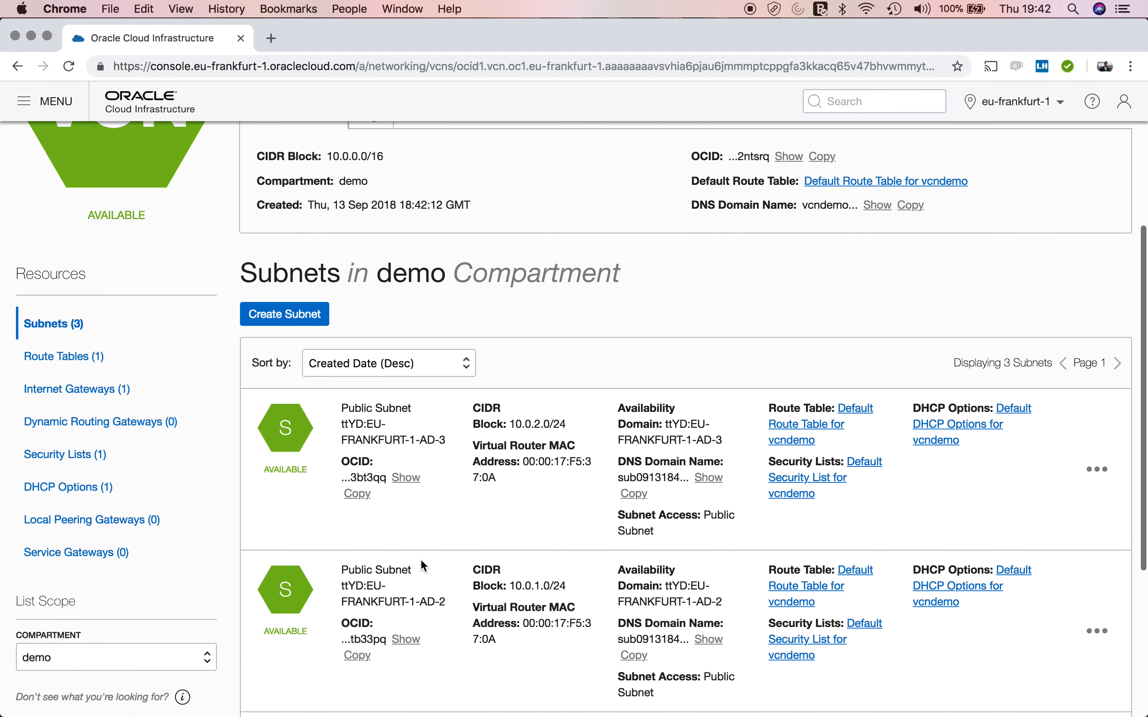
scroll(419, 558, down, 4)
scroll(419, 559, up, 7)
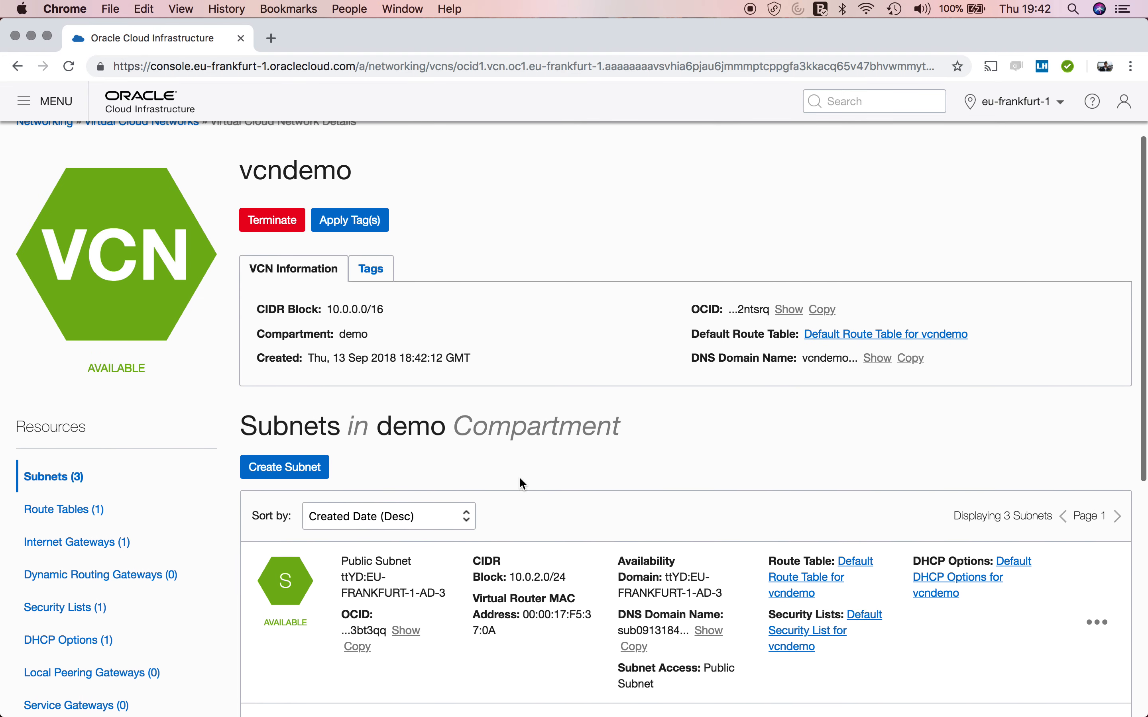